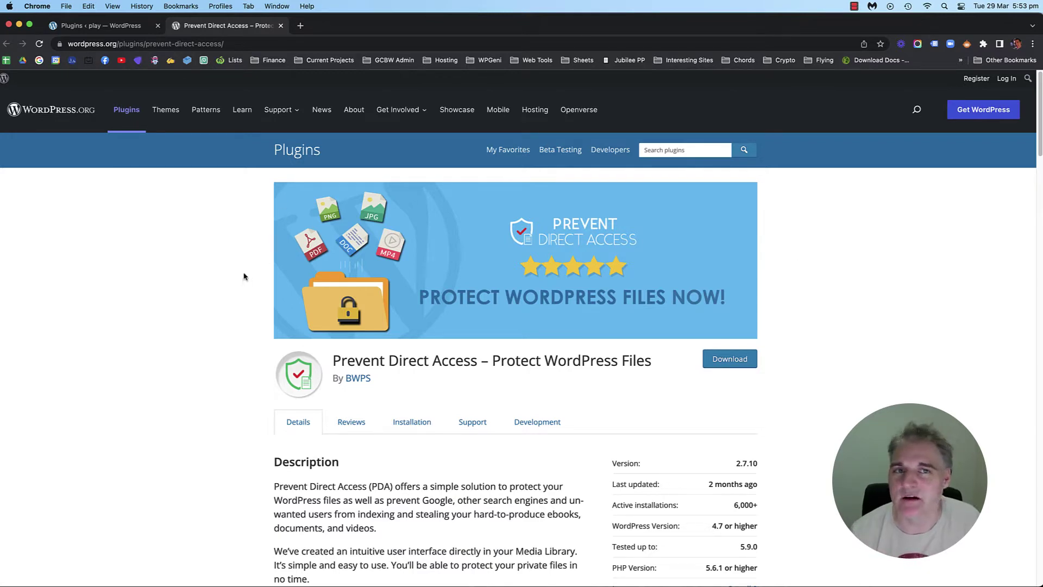
pyautogui.scroll(-6, 244, 276)
pyautogui.scroll(2, 243, 276)
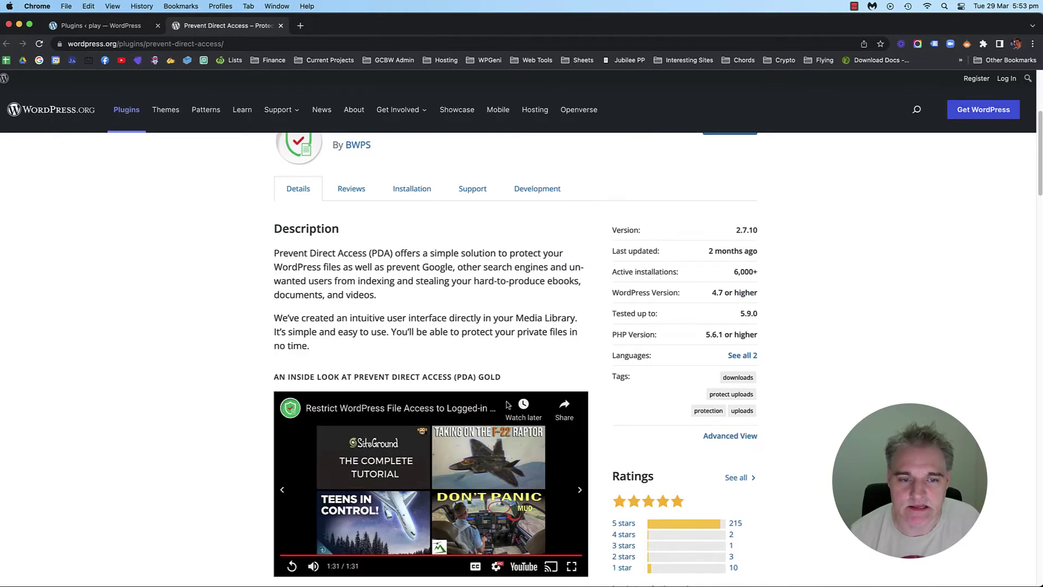
pyautogui.moveTo(402, 380); pyautogui.dragTo(508, 379)
pyautogui.click(508, 380)
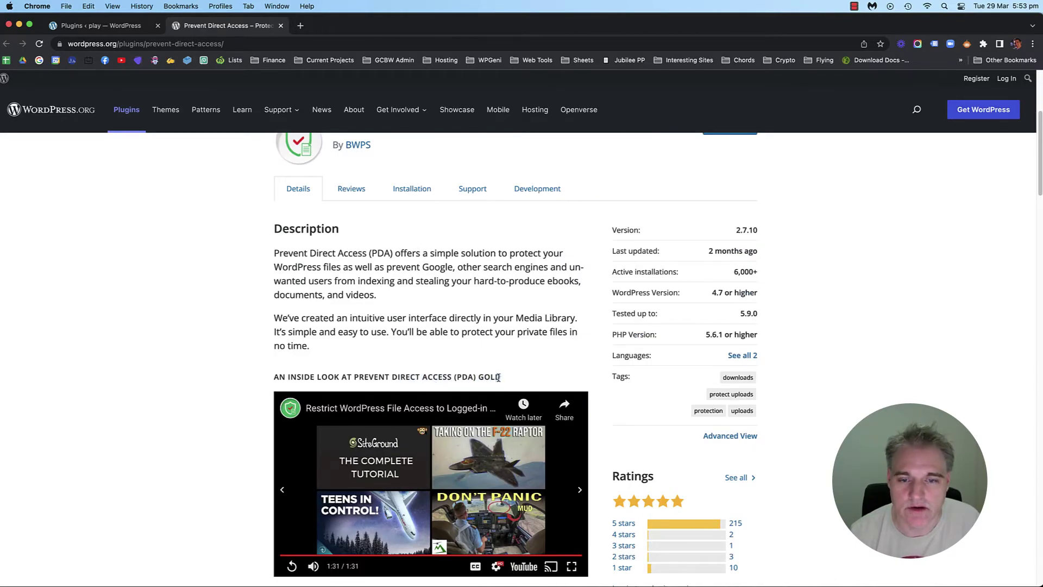
pyautogui.scroll(-5, 234, 358)
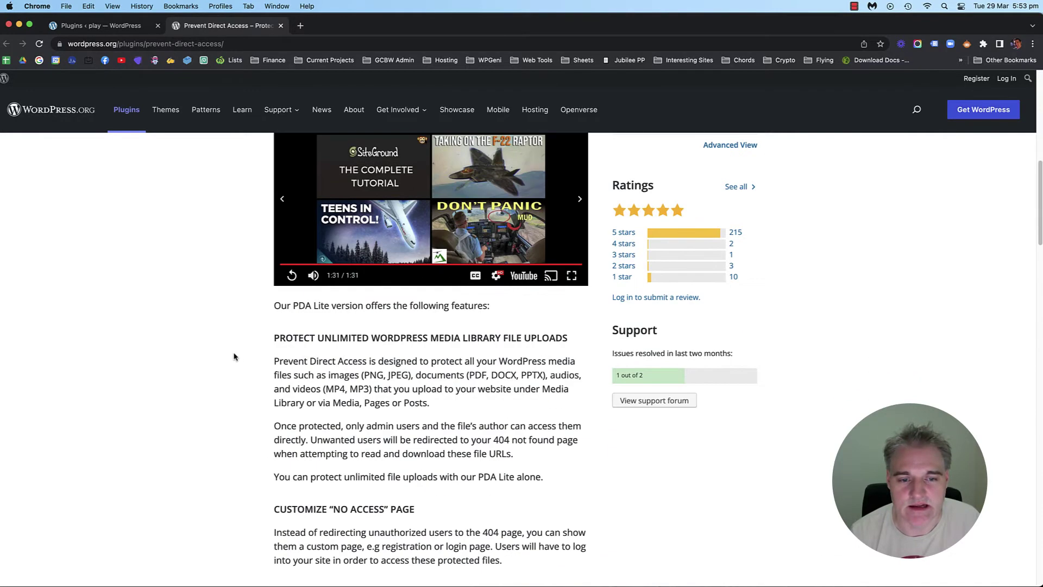
pyautogui.scroll(-1, 235, 356)
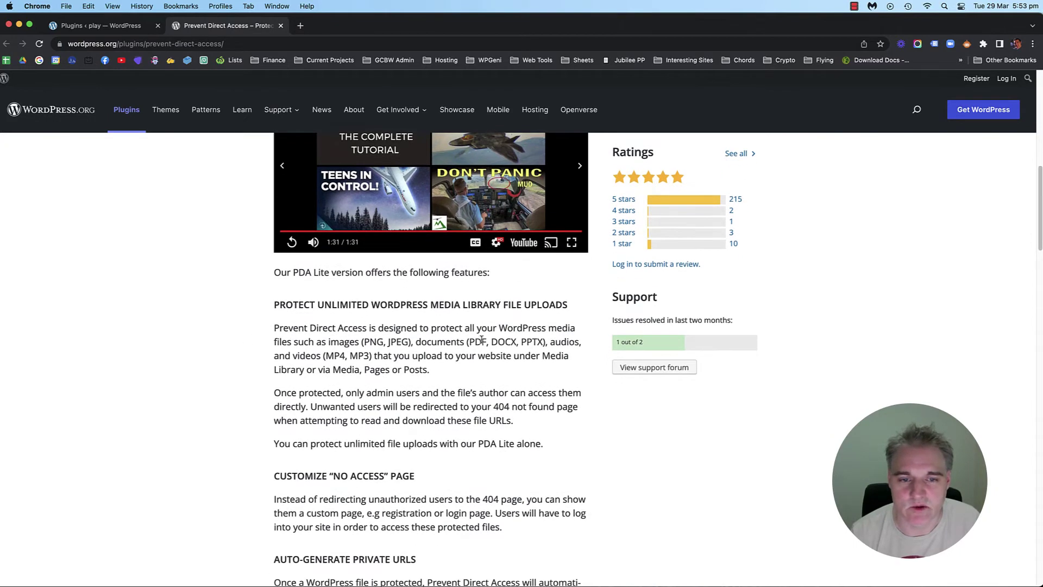
pyautogui.doubleClick(373, 342)
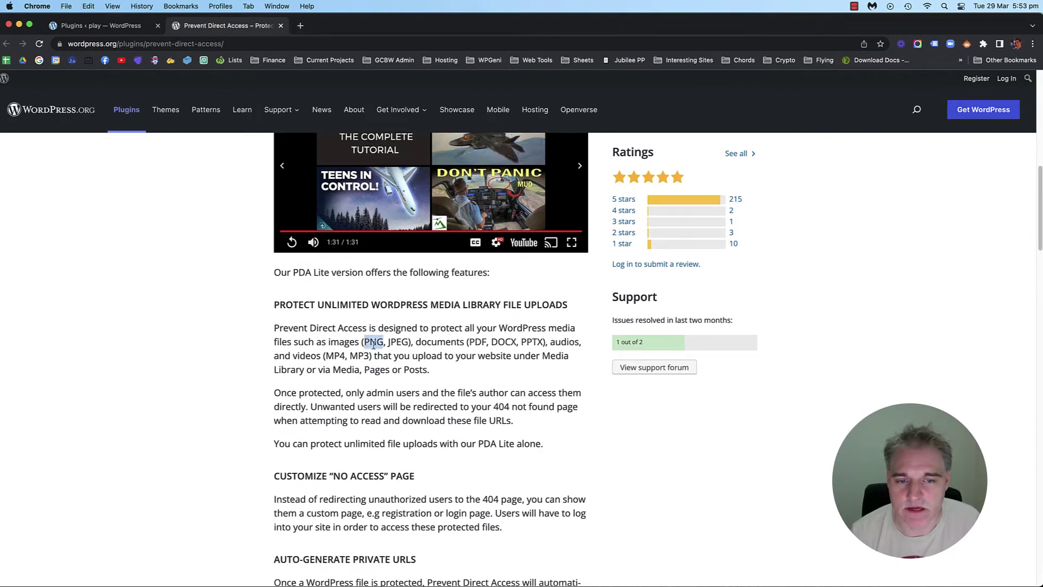
pyautogui.click(385, 344)
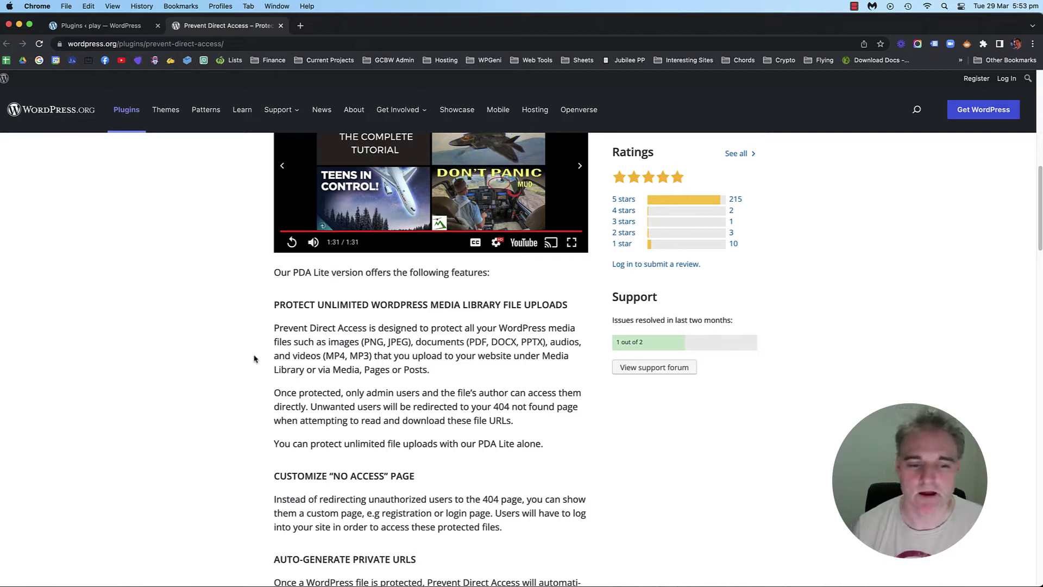
pyautogui.scroll(-2, 242, 340)
pyautogui.scroll(-6, 242, 341)
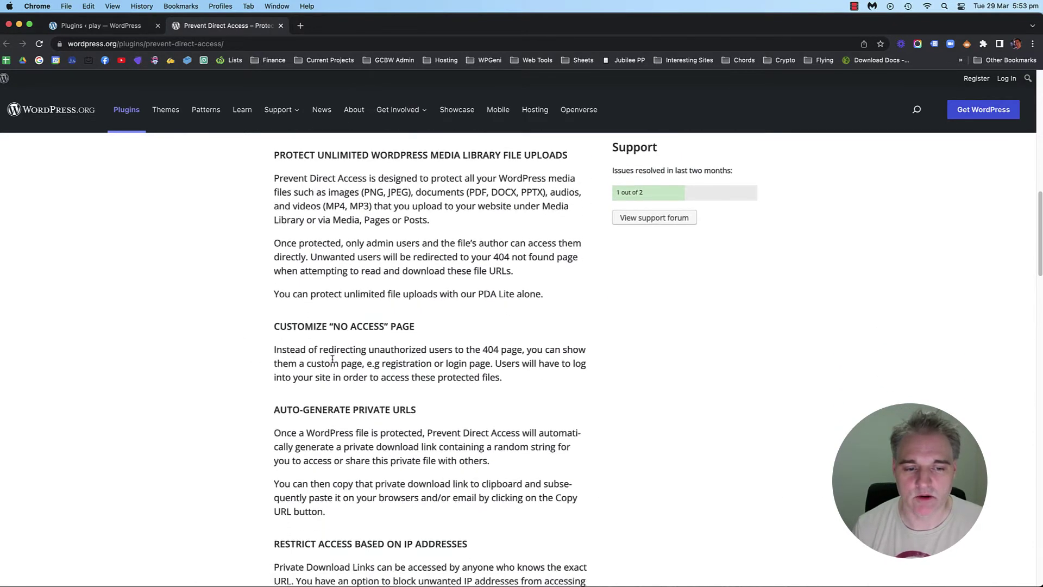
pyautogui.scroll(-8, 356, 333)
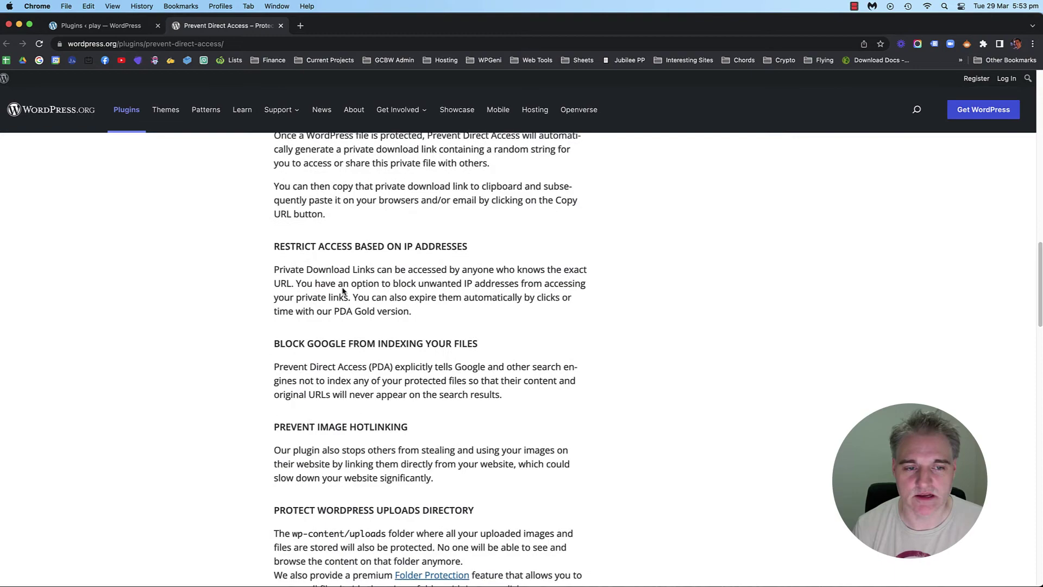
pyautogui.scroll(-8, 246, 299)
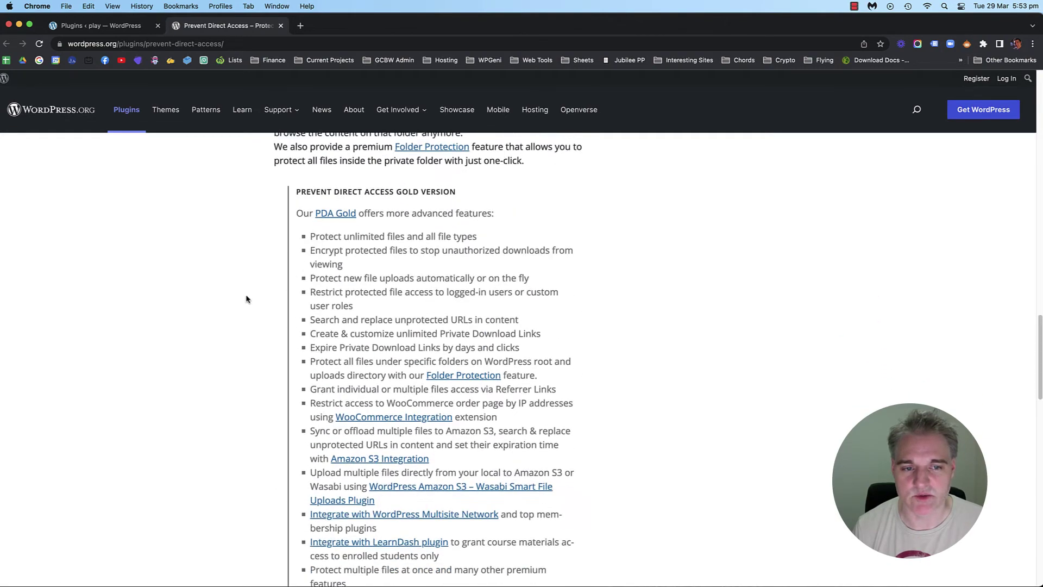
pyautogui.scroll(2, 246, 299)
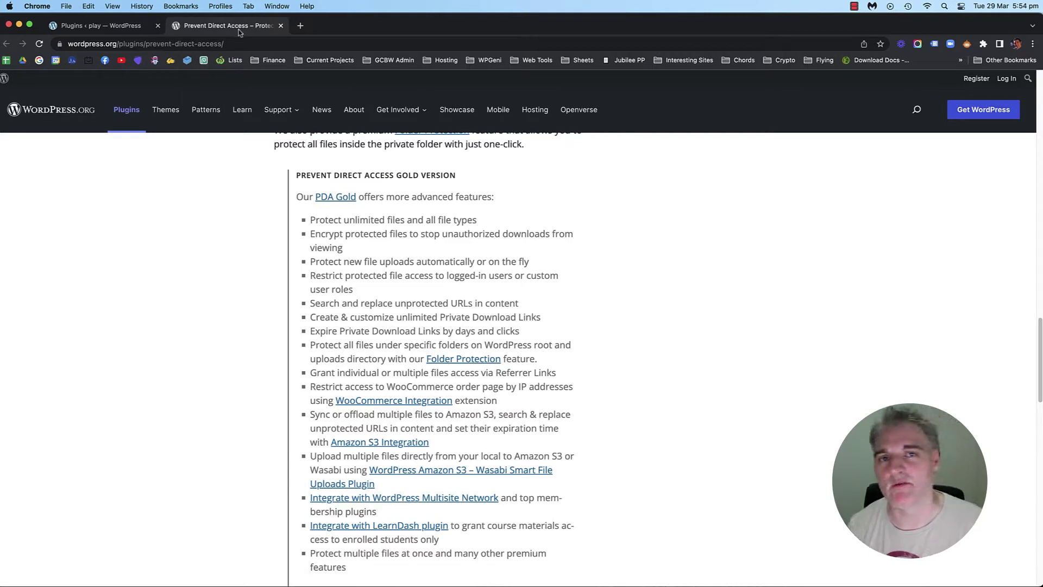
# Return to the Installed Plugins page and confirm Prevent Direct Access 2.7.10 is active.
pyautogui.press('super+1')
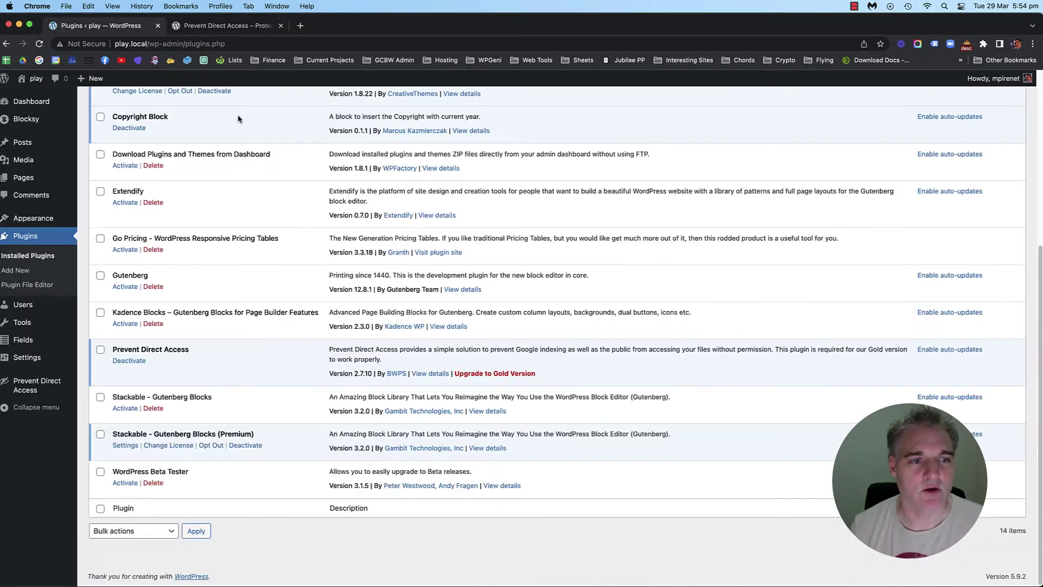
pyautogui.moveTo(203, 354); pyautogui.dragTo(123, 349)
pyautogui.click(152, 348)
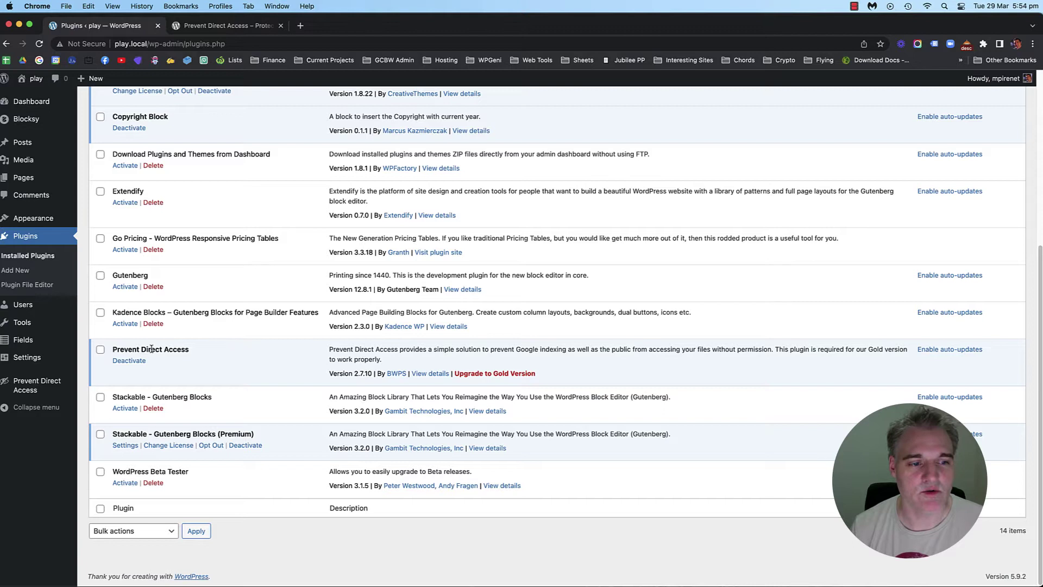
pyautogui.doubleClick(129, 349)
pyautogui.click(191, 350)
pyautogui.tripleClick(151, 349)
pyautogui.click(215, 353)
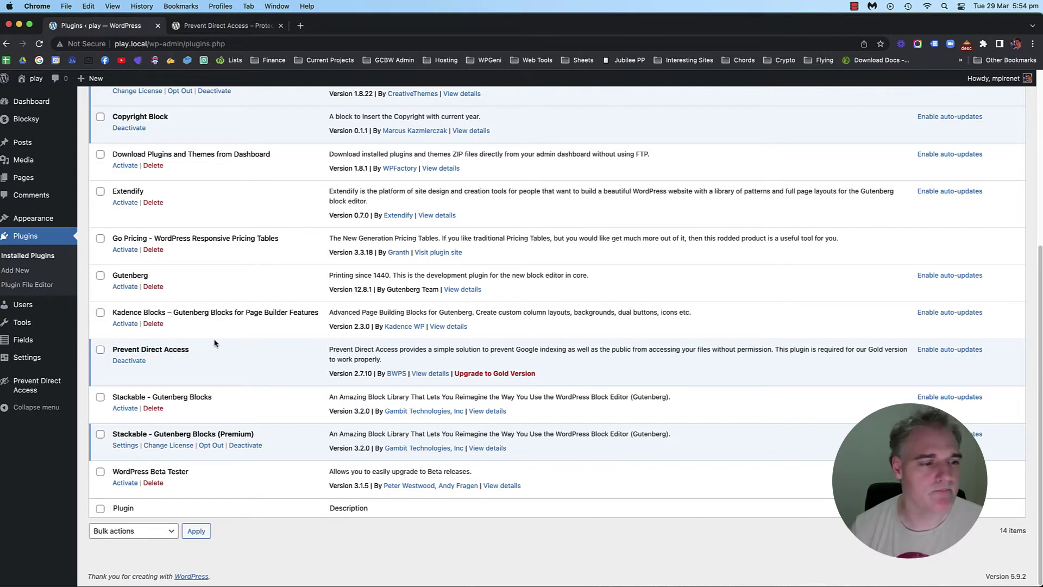
pyautogui.moveTo(34, 386)
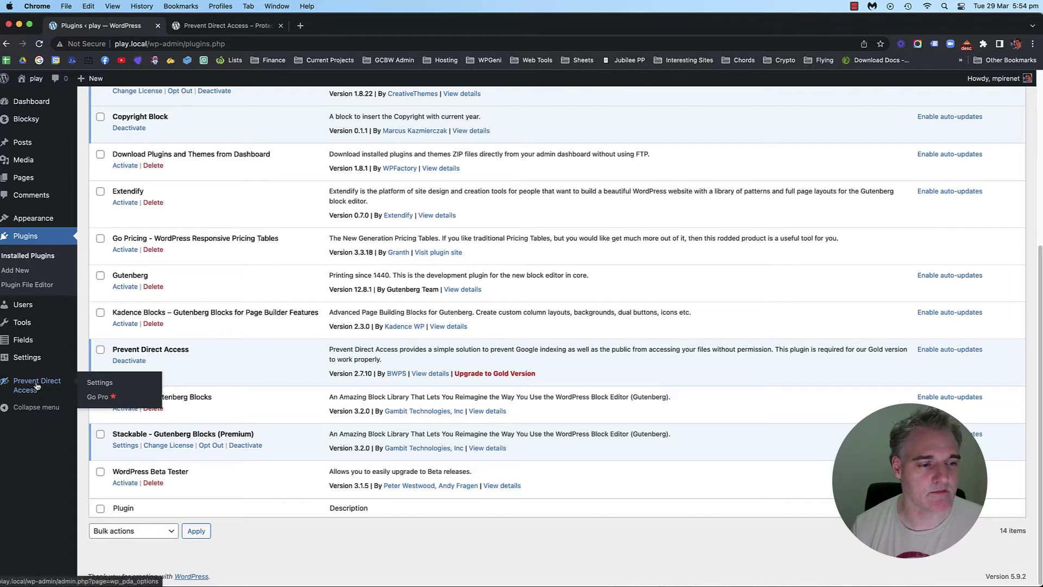
# Open Prevent Direct Access Settings and review the NGINX rewrite rules and notice.
pyautogui.click(101, 383)
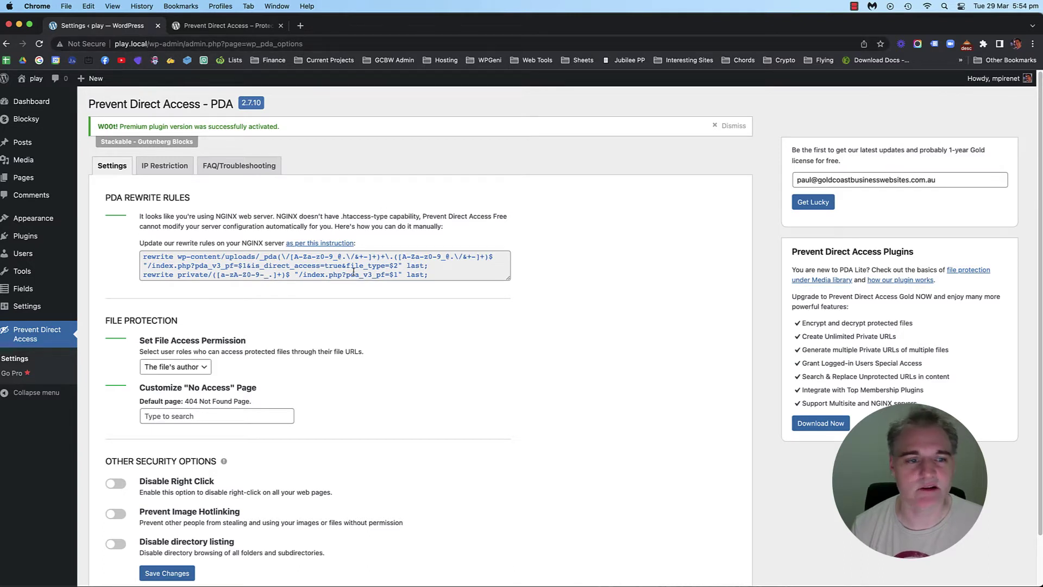
pyautogui.moveTo(428, 275); pyautogui.dragTo(137, 259)
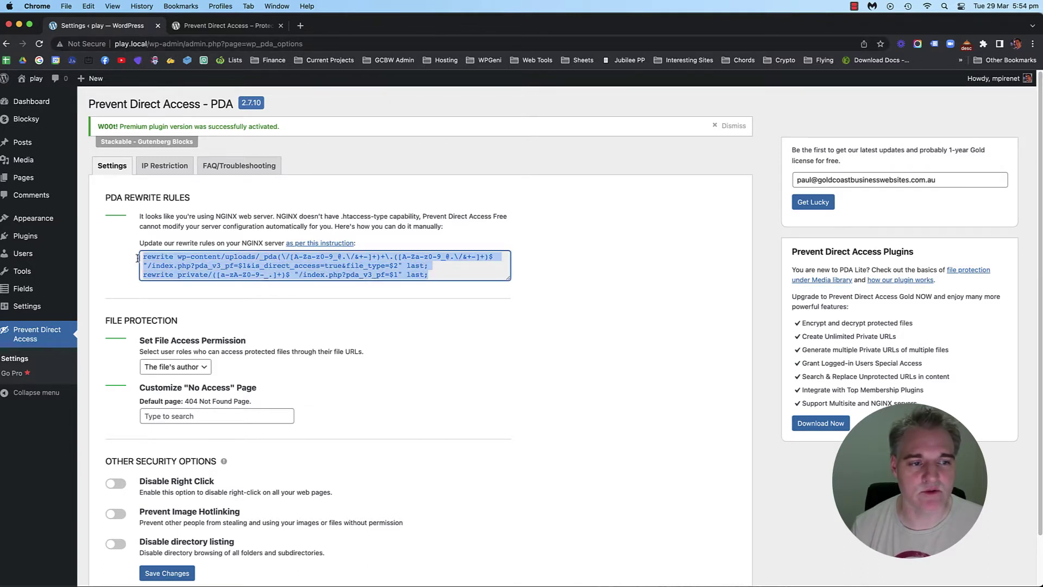
pyautogui.click(215, 261)
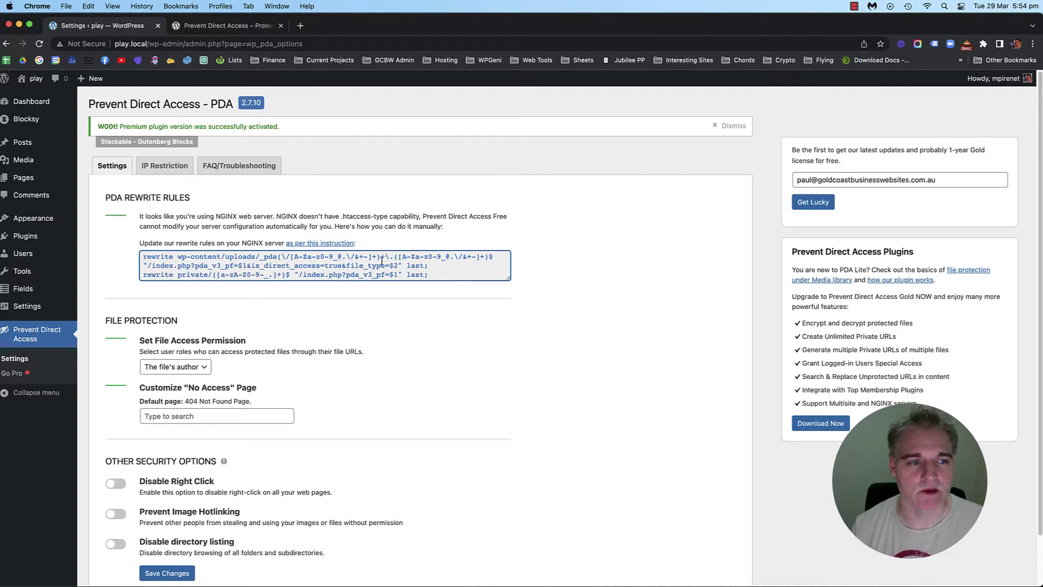
pyautogui.moveTo(139, 216); pyautogui.dragTo(387, 216)
pyautogui.click(311, 219)
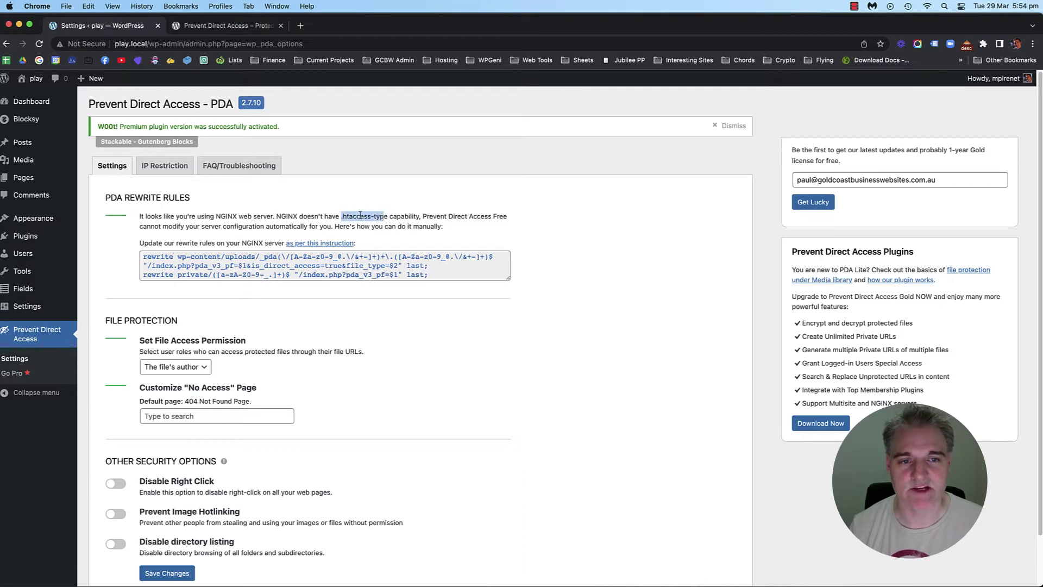
pyautogui.click(359, 216)
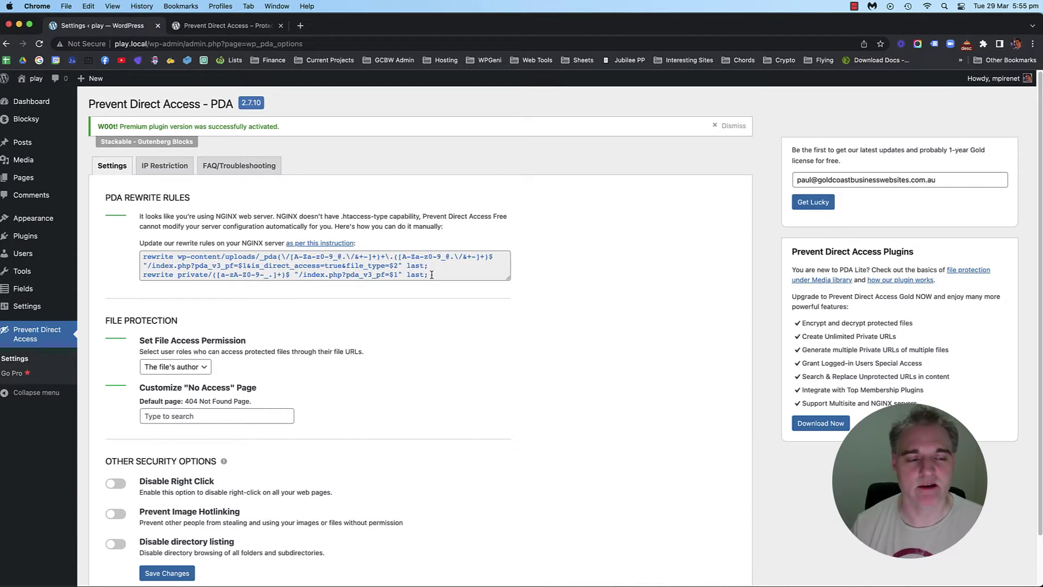
pyautogui.moveTo(431, 275); pyautogui.dragTo(136, 263)
pyautogui.click(165, 261)
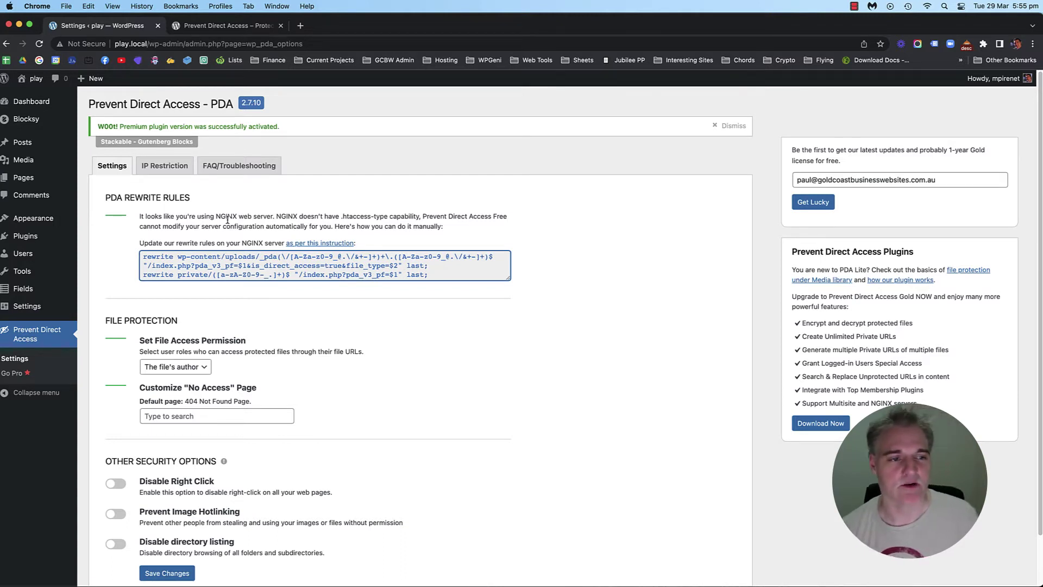
# Limit protected file access to Admin users.
pyautogui.scroll(-2, 398, 342)
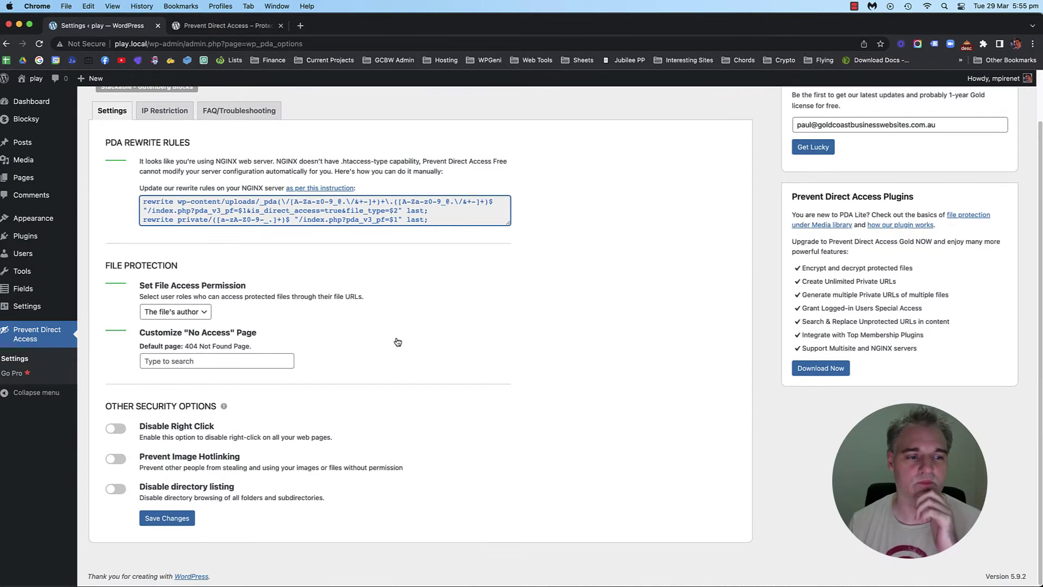
pyautogui.click(124, 264)
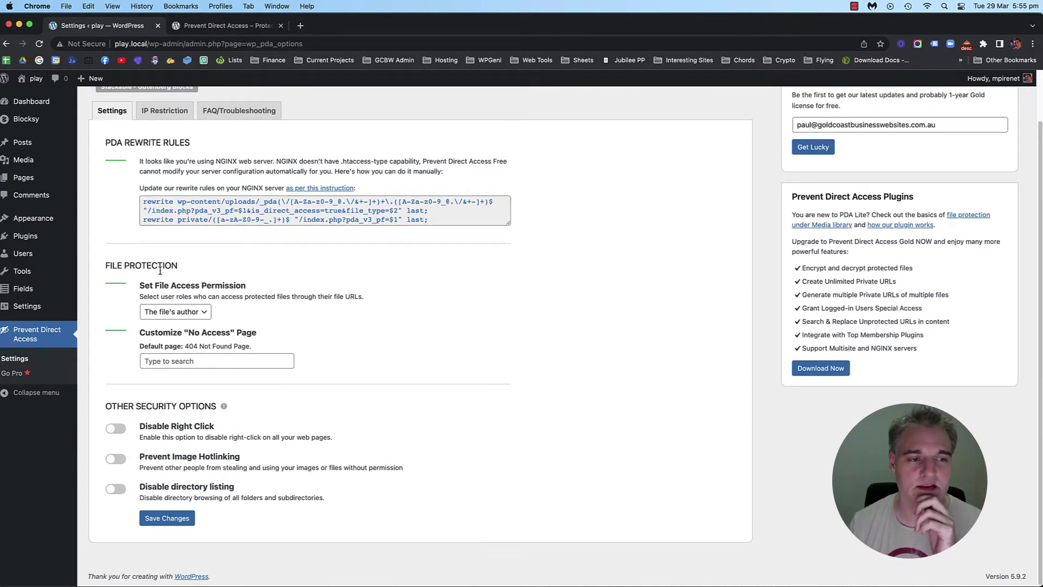
pyautogui.click(194, 314)
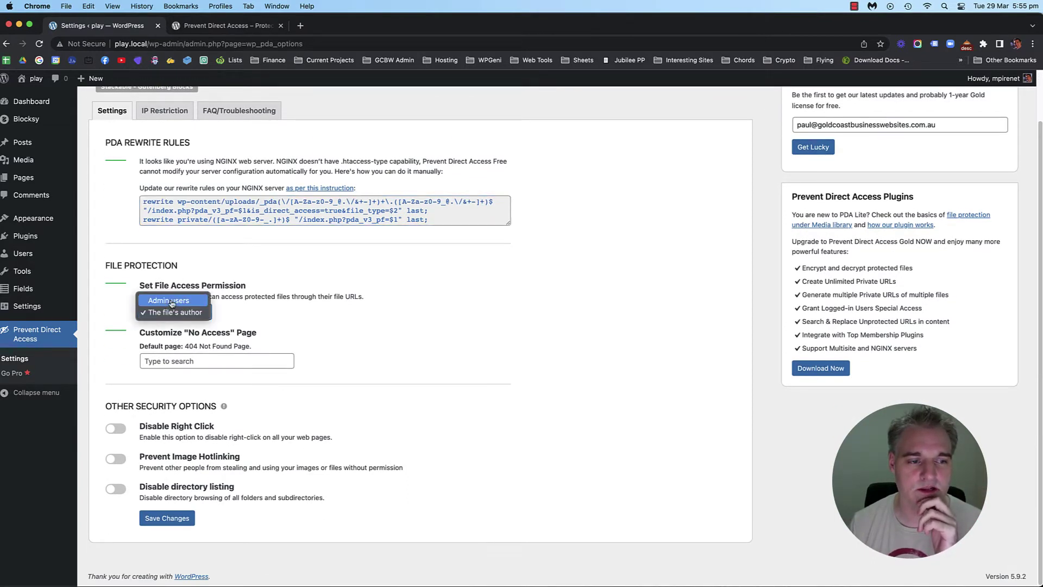
pyautogui.click(172, 302)
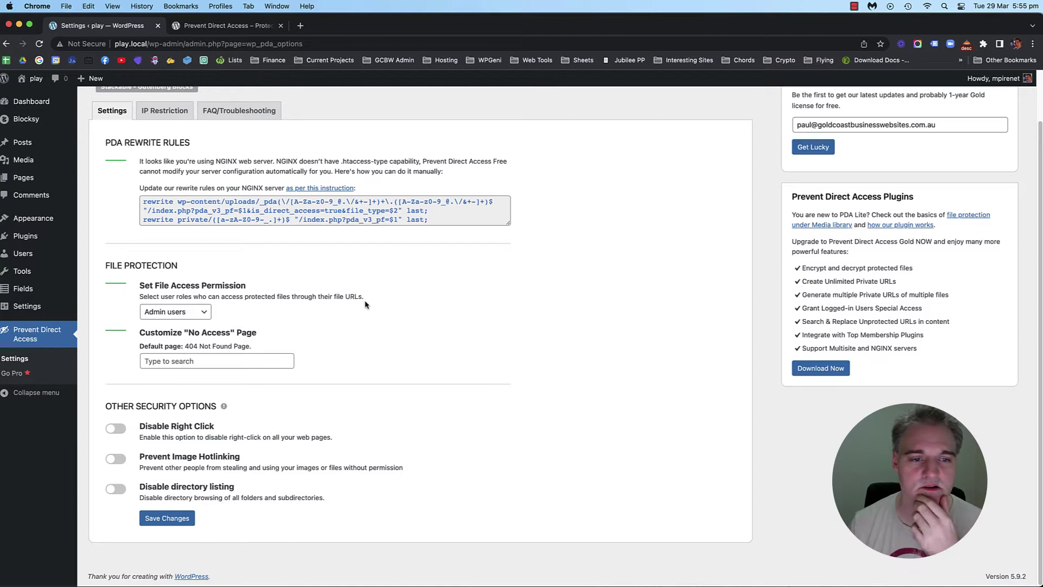
pyautogui.moveTo(367, 298); pyautogui.dragTo(333, 296)
pyautogui.click(343, 296)
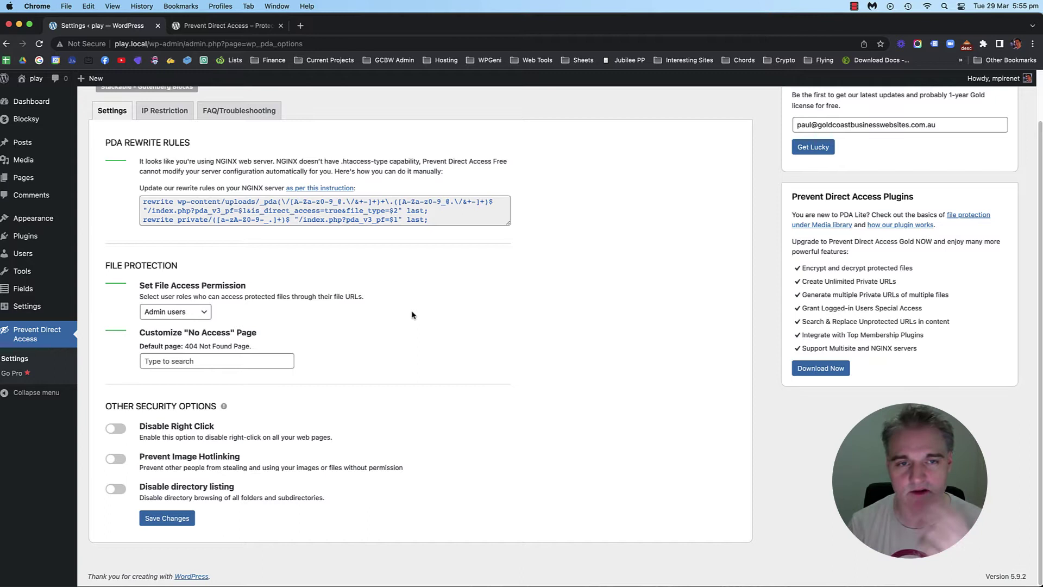
# Search 'about' for a No Access page, then clear it to keep the default page.
pyautogui.click(257, 364)
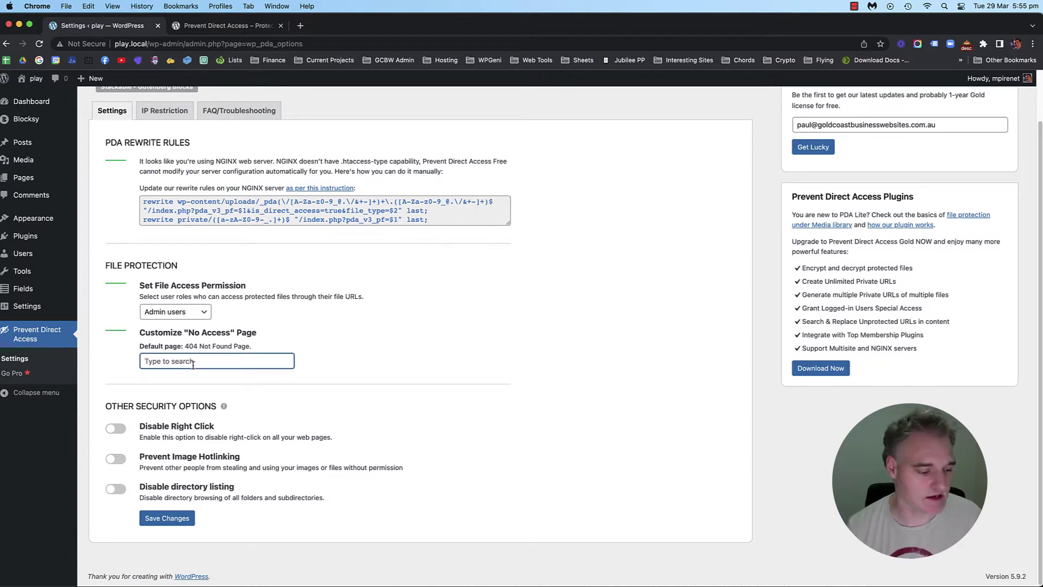
pyautogui.write('about')
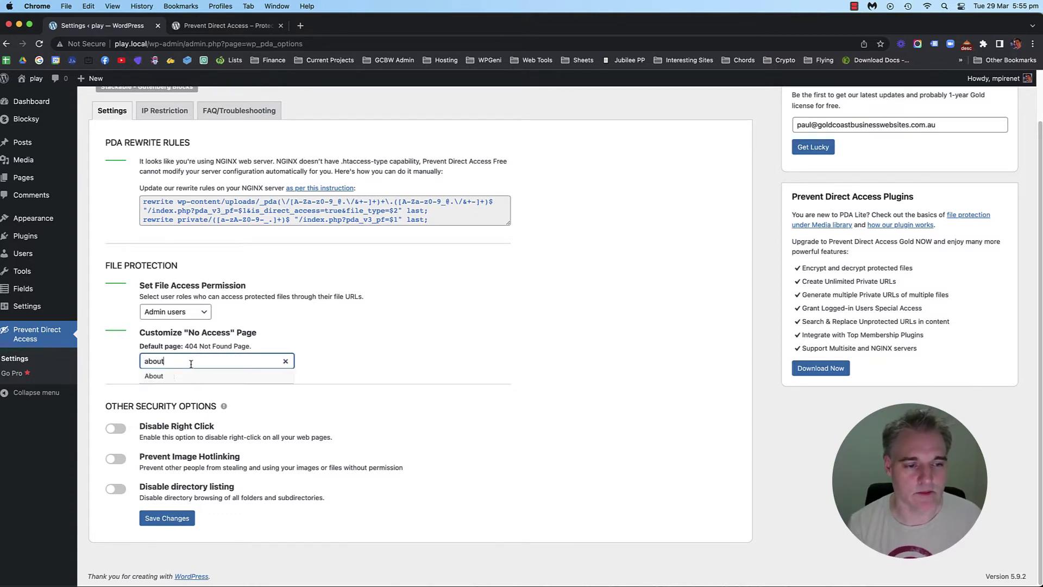
pyautogui.moveTo(191, 361); pyautogui.dragTo(131, 358)
pyautogui.press('BackSpace')
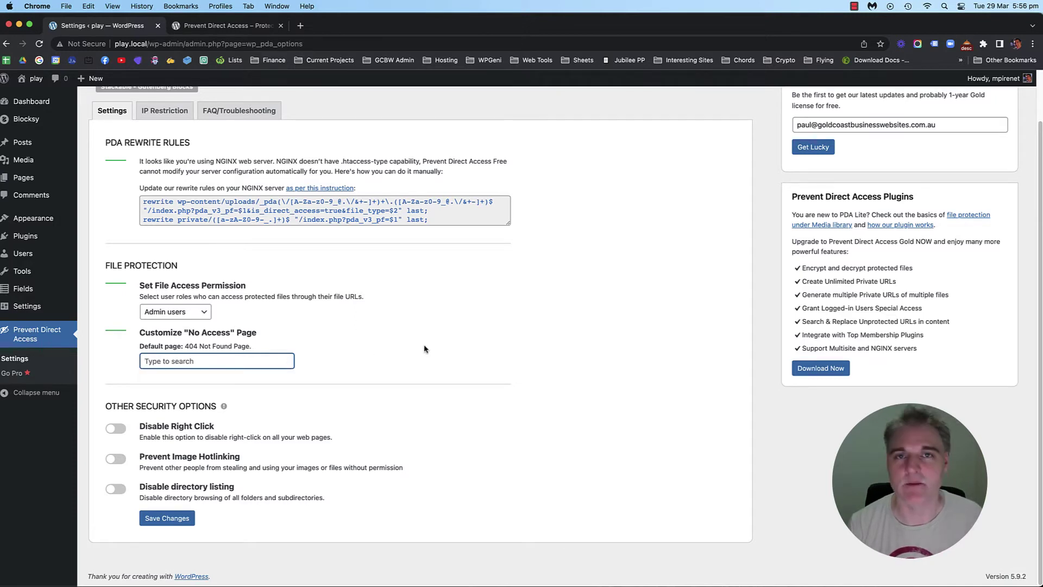
pyautogui.click(399, 355)
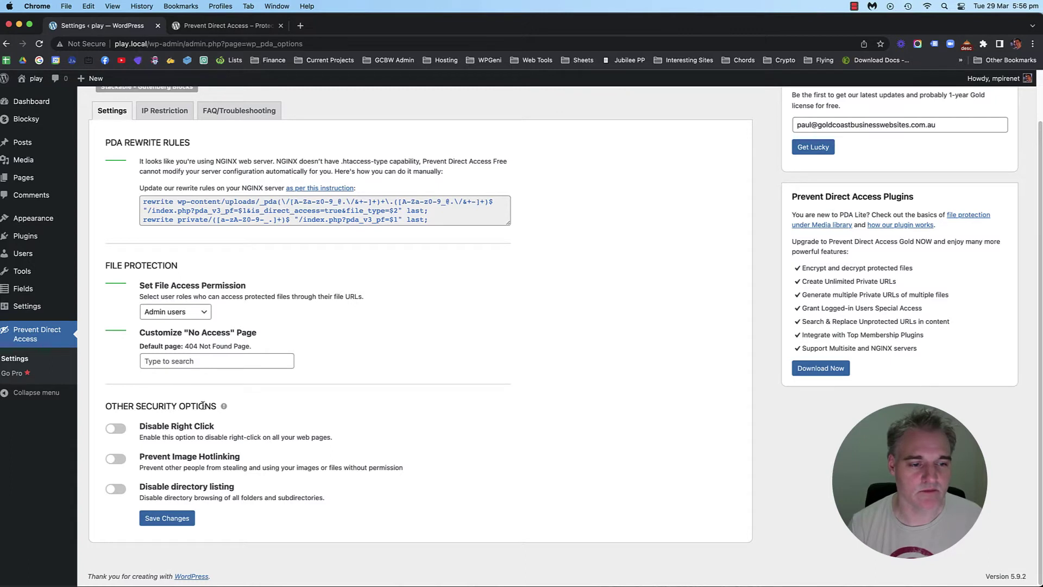
# Turn on Disable Right Click and save the settings.
pyautogui.moveTo(224, 408)
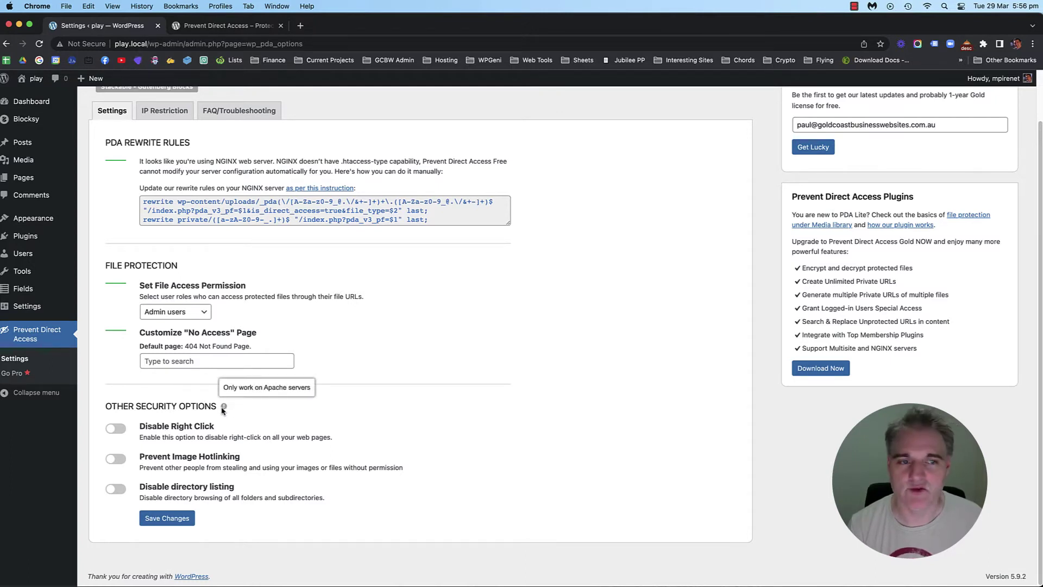
pyautogui.click(114, 429)
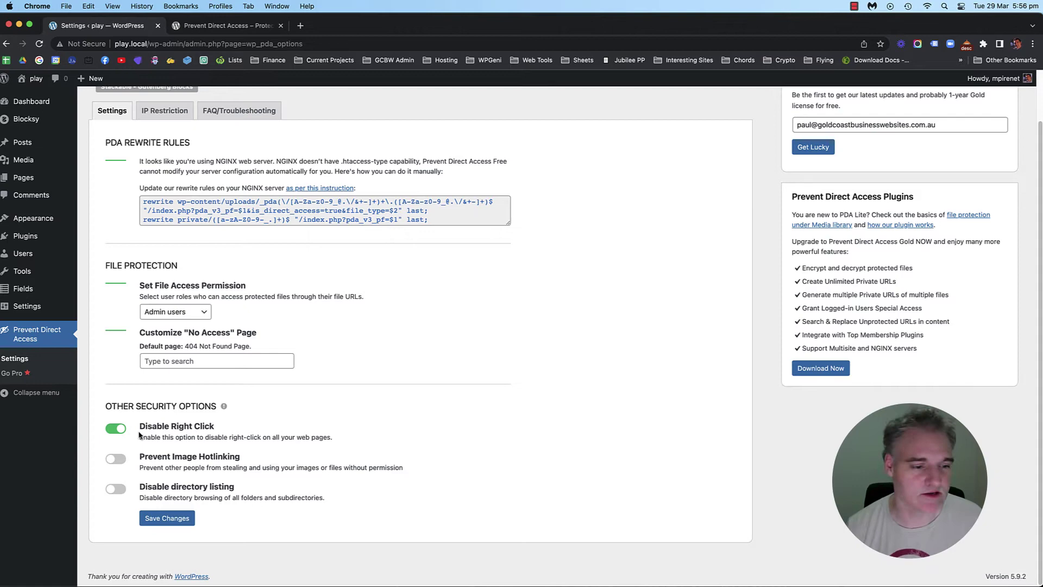
pyautogui.click(154, 523)
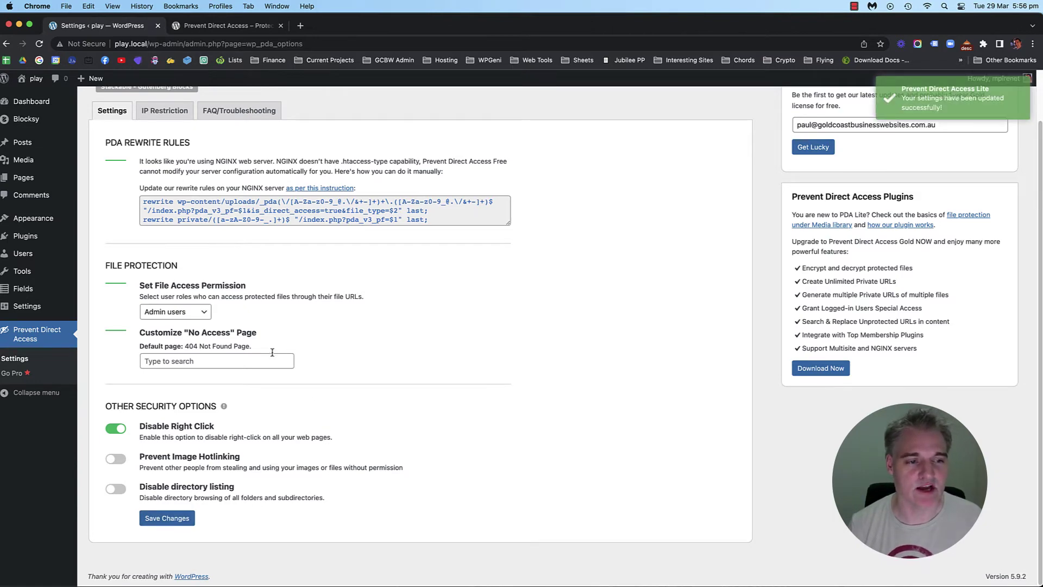
pyautogui.scroll(2, 272, 352)
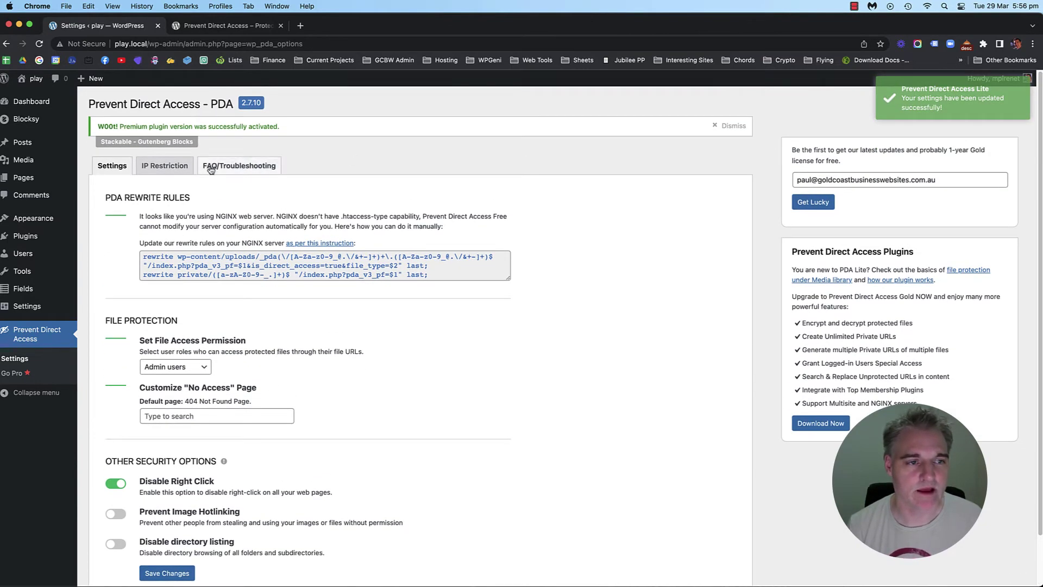
# After viewing the IP Restriction tab, open Media > Library and toggle grid, then list view.
pyautogui.click(166, 169)
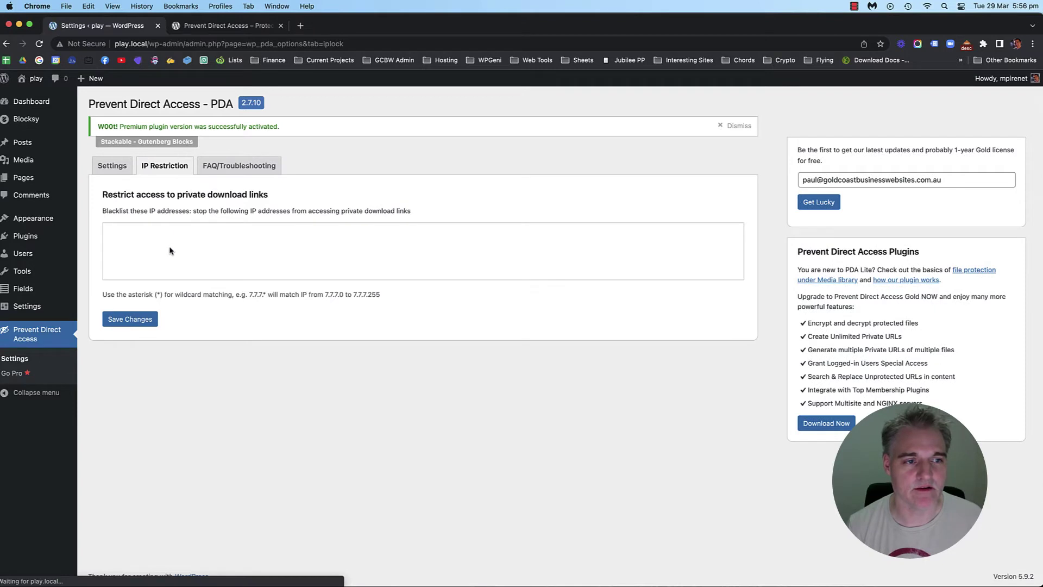
pyautogui.click(169, 234)
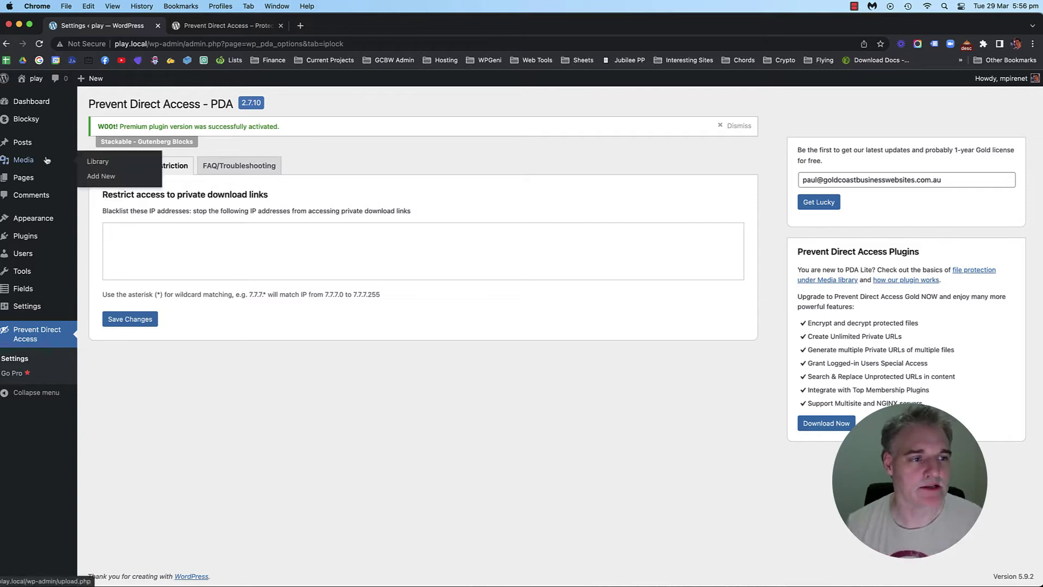
pyautogui.click(93, 159)
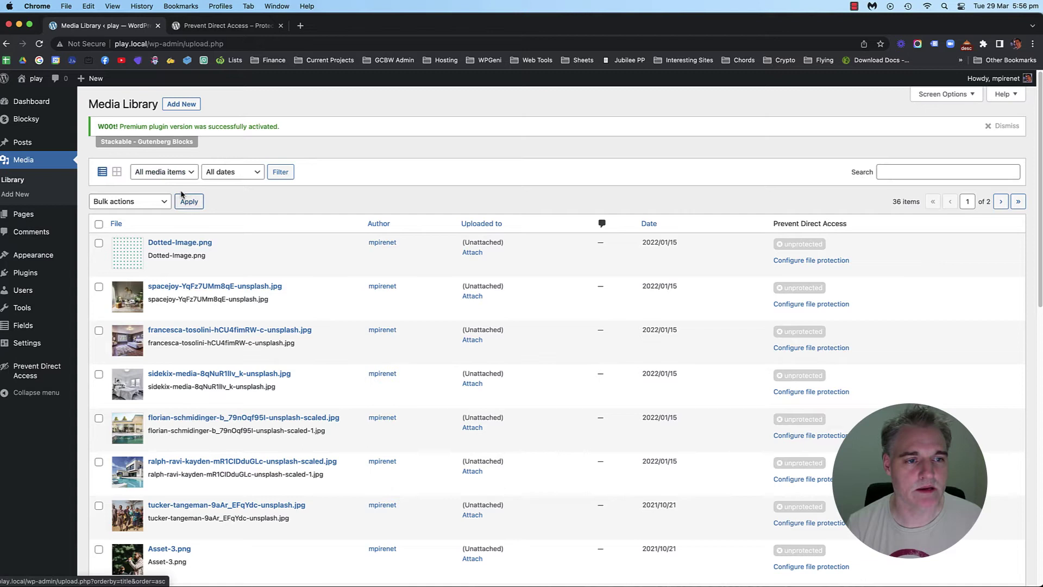
pyautogui.click(117, 173)
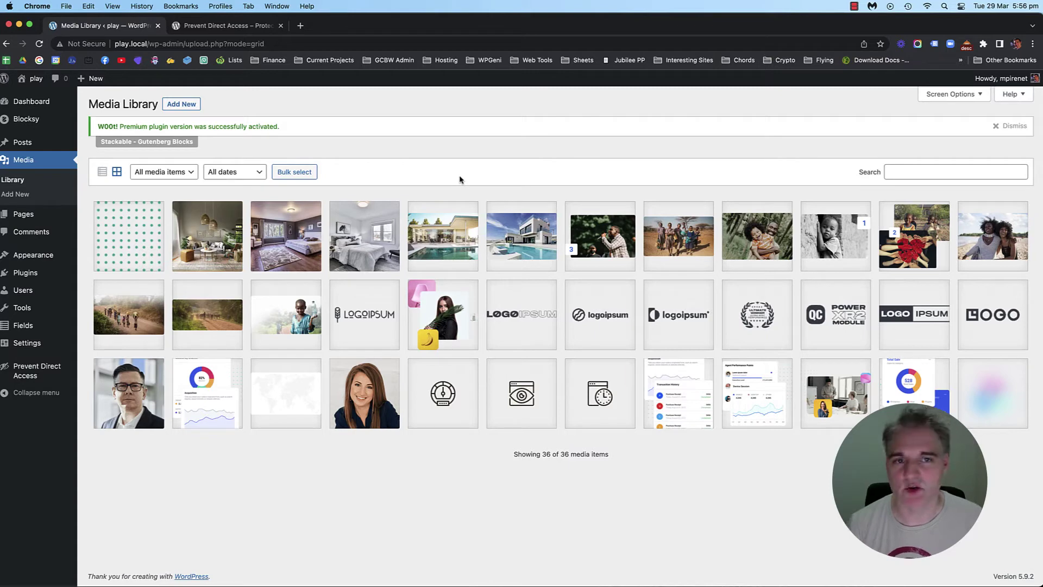
pyautogui.click(103, 171)
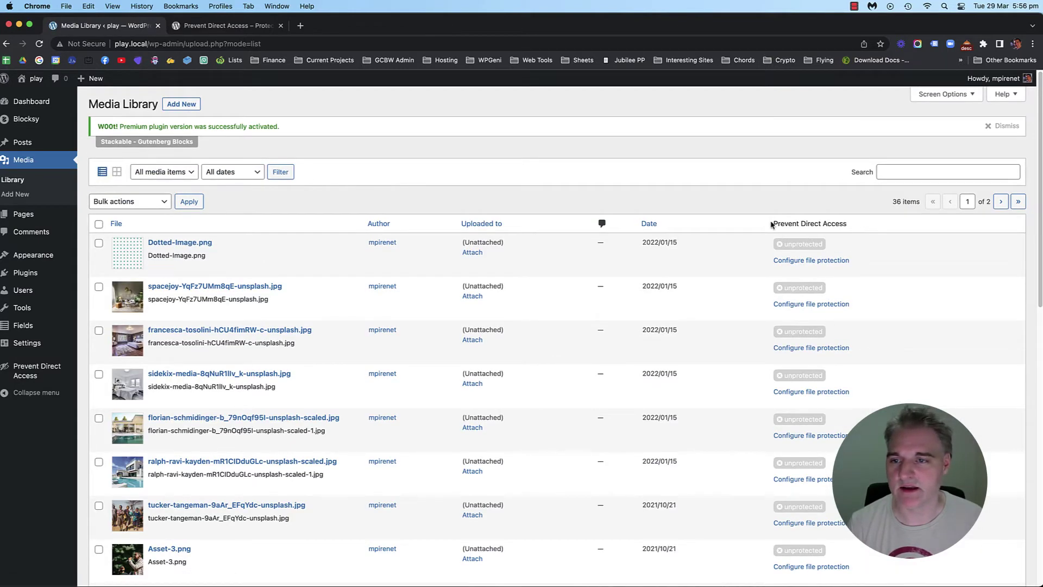
pyautogui.moveTo(771, 225)
pyautogui.mouseDown()
pyautogui.moveTo(858, 230)
pyautogui.moveTo(772, 225)
pyautogui.mouseUp()
pyautogui.click(856, 229)
pyautogui.click(791, 232)
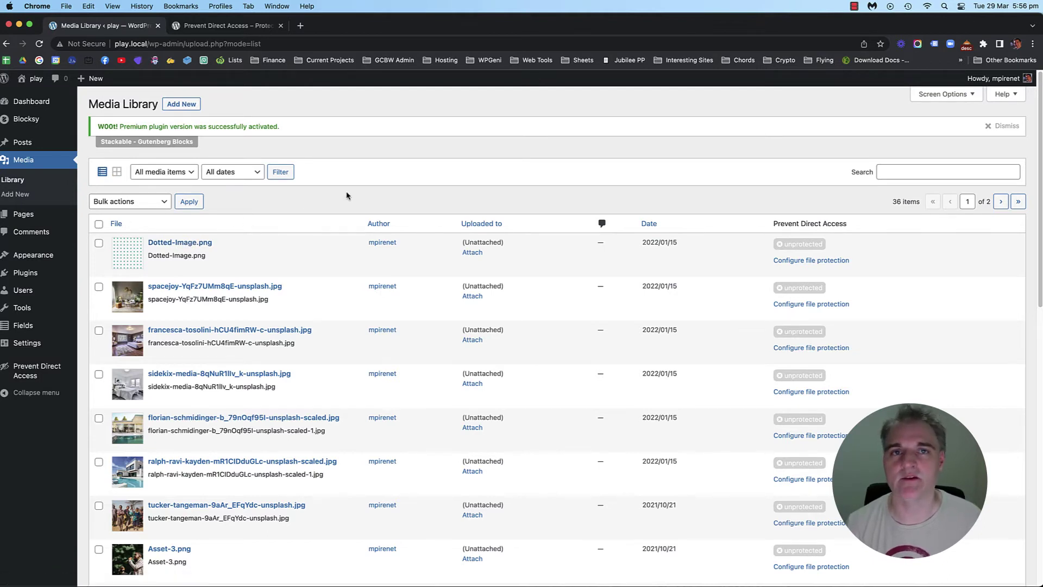
# Open Dotted-Image.png's Edit Media page and view its direct file URL in a temporary new tab.
pyautogui.click(209, 243)
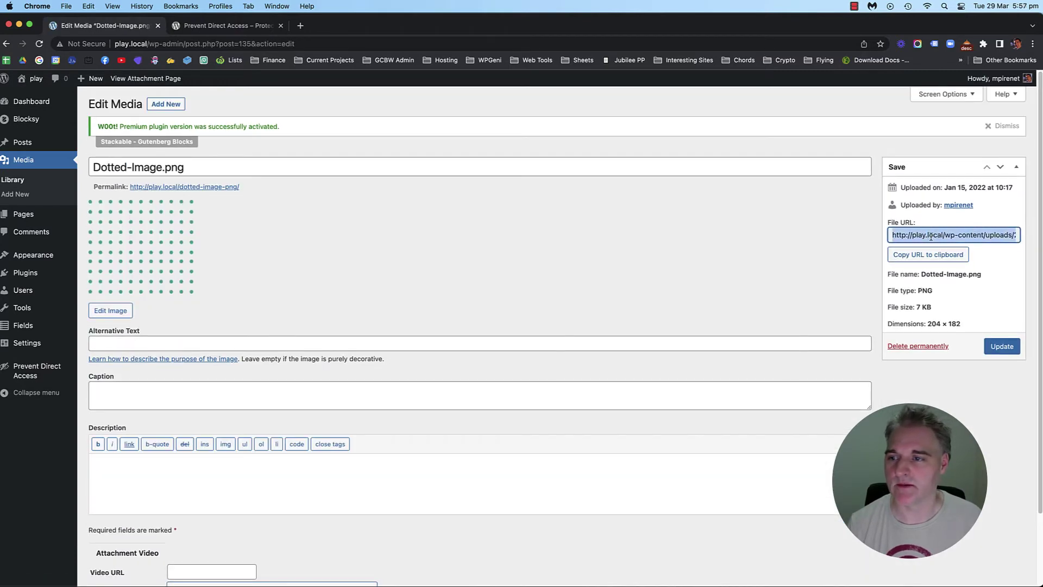
pyautogui.tripleClick(959, 235)
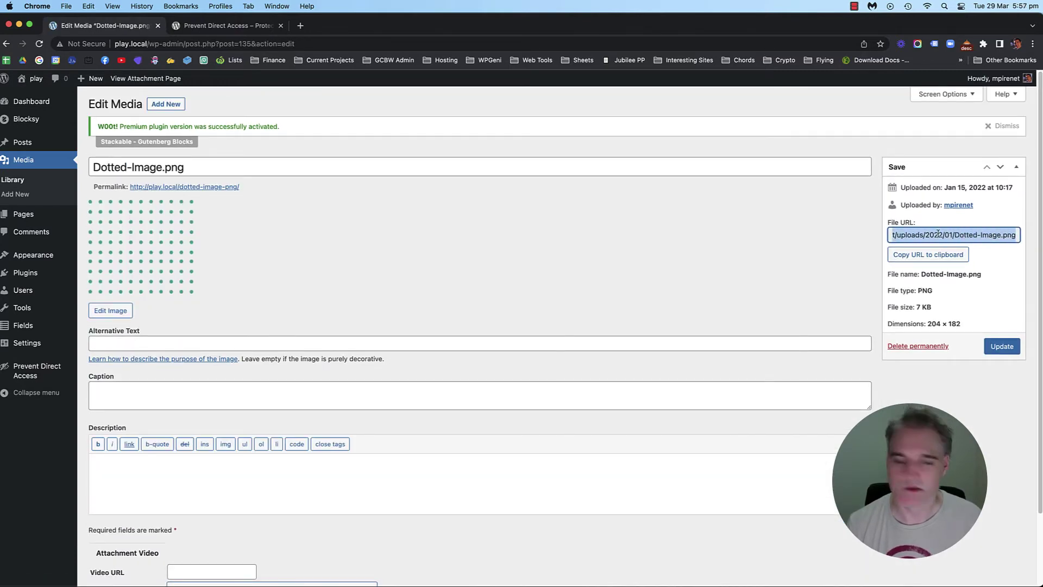
pyautogui.click(937, 253)
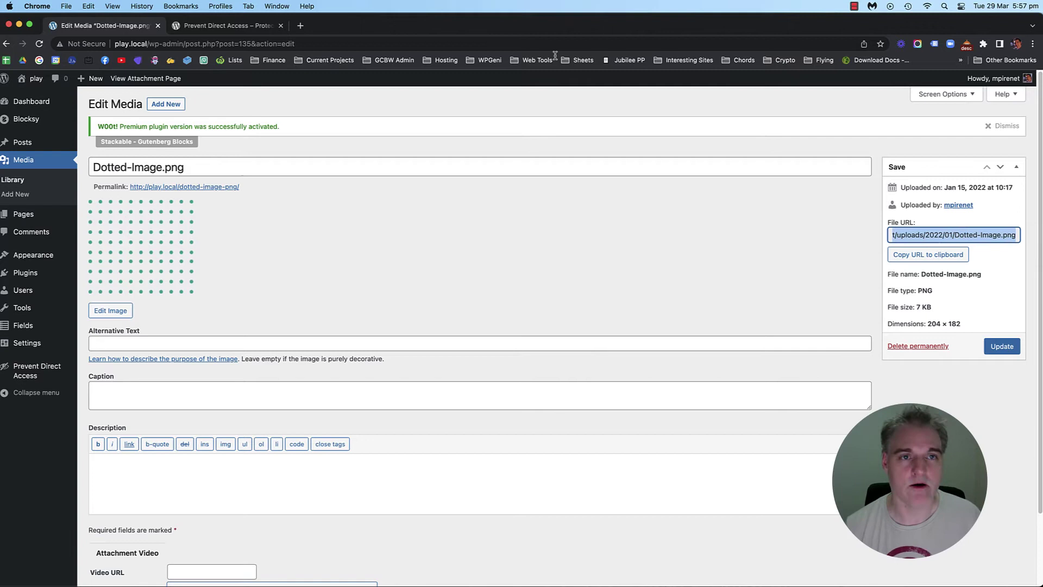
pyautogui.click(300, 25)
pyautogui.press('super+v')
pyautogui.press('Return')
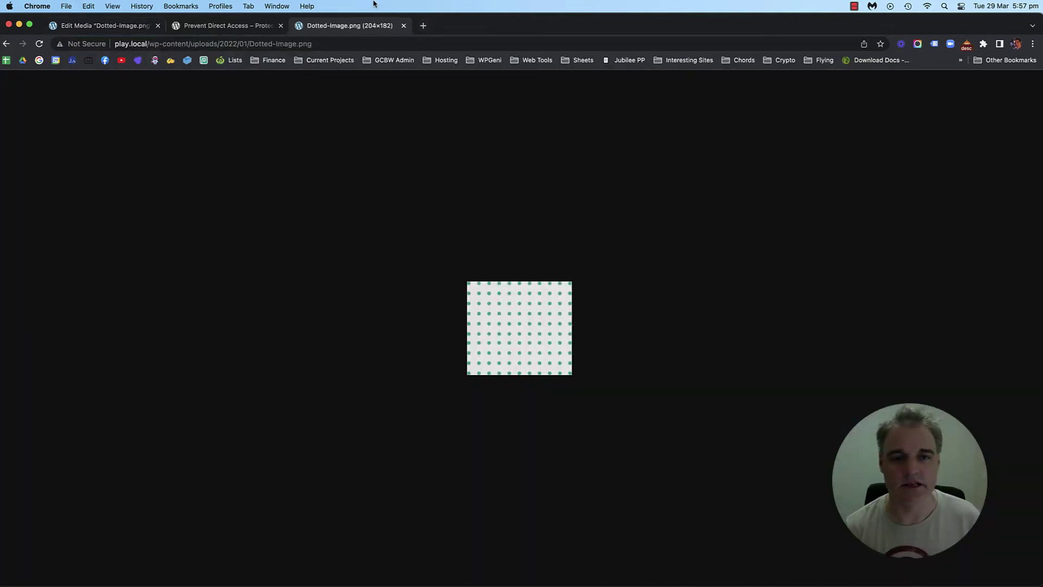
pyautogui.click(404, 27)
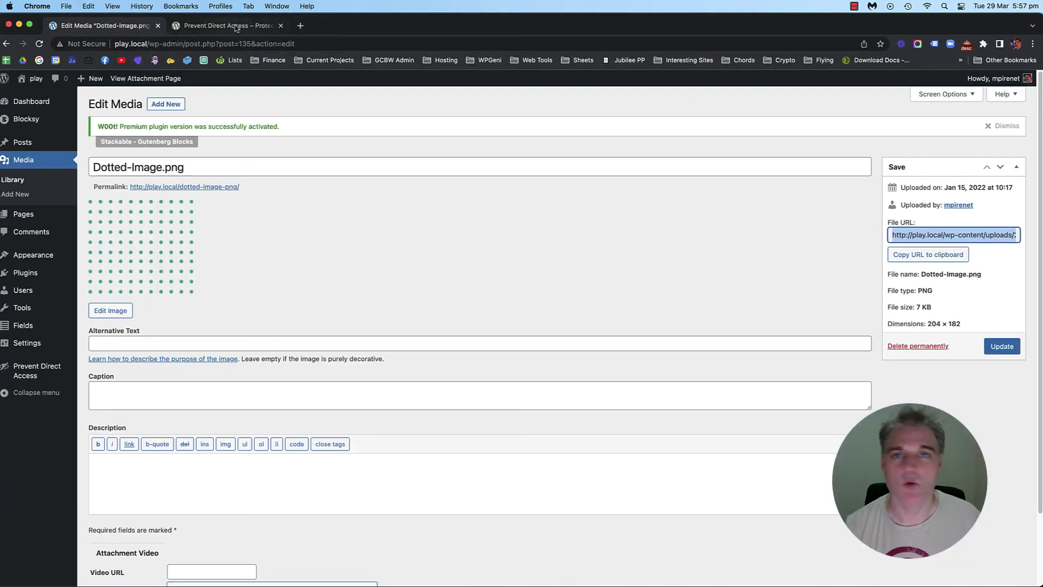
pyautogui.click(409, 112)
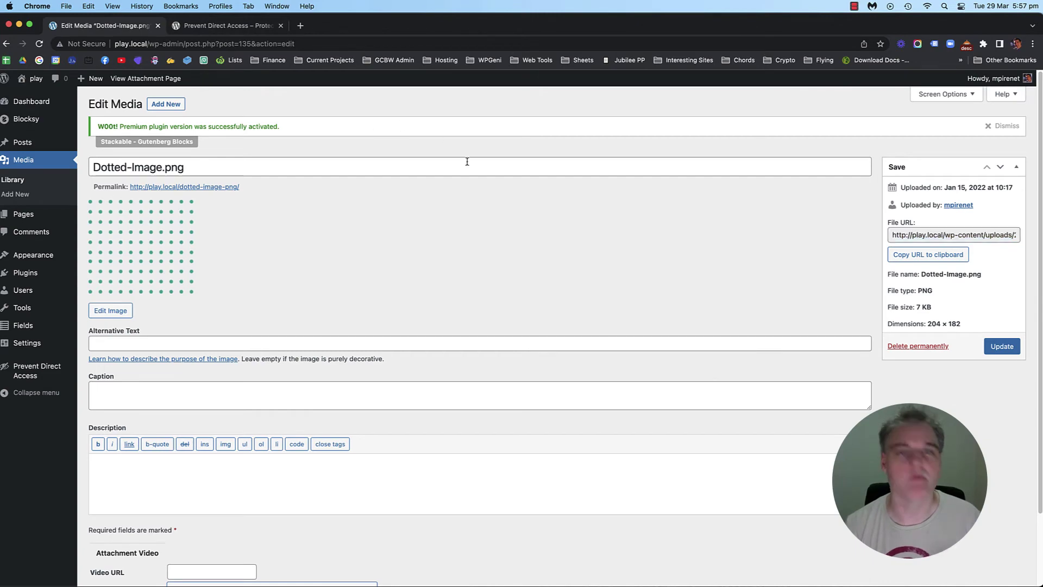
# In the Media Library, protect Dotted-Image.png via its file protection options.
pyautogui.click(22, 179)
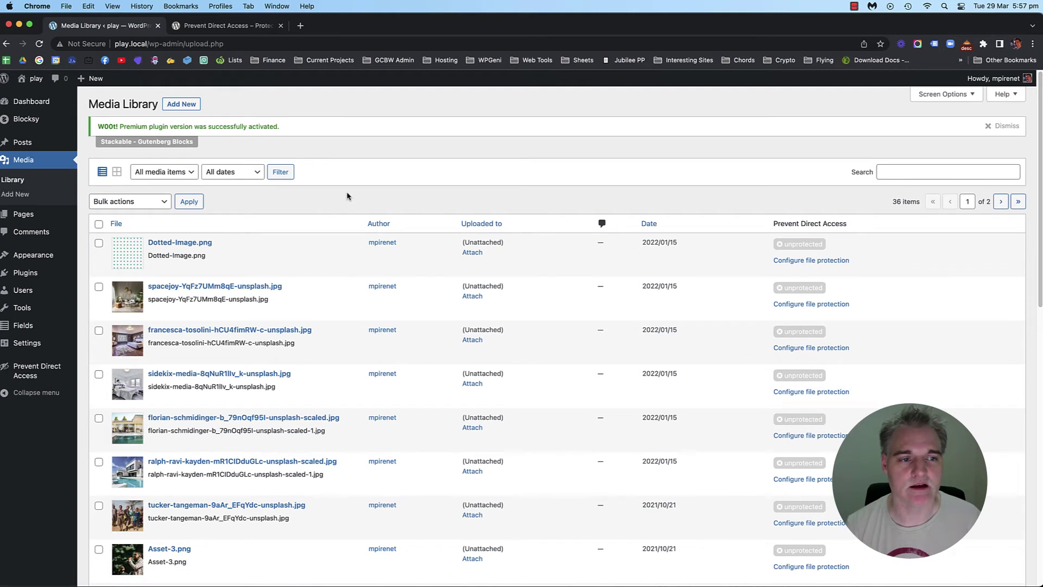
pyautogui.click(805, 261)
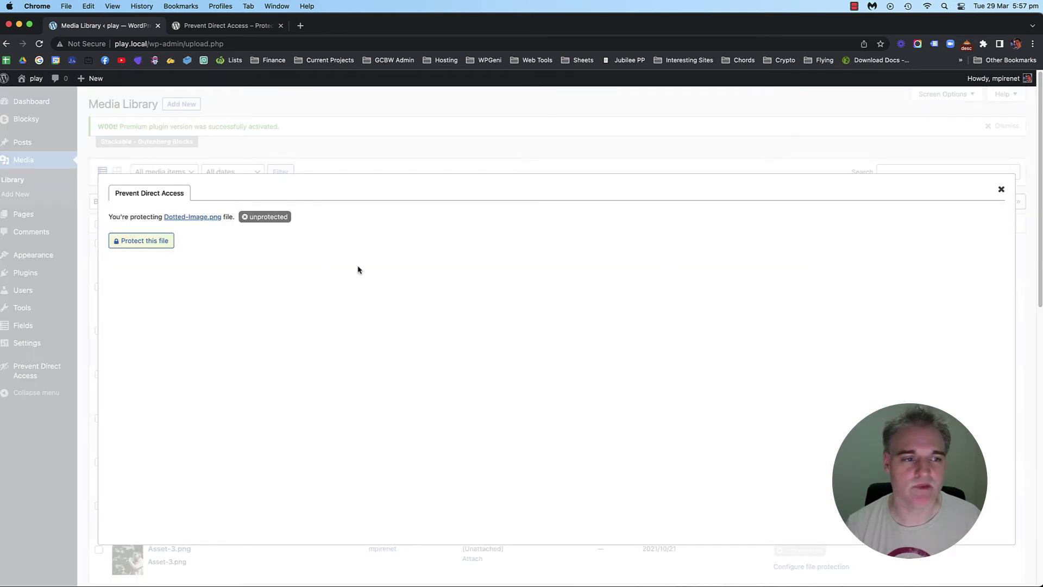
pyautogui.click(146, 241)
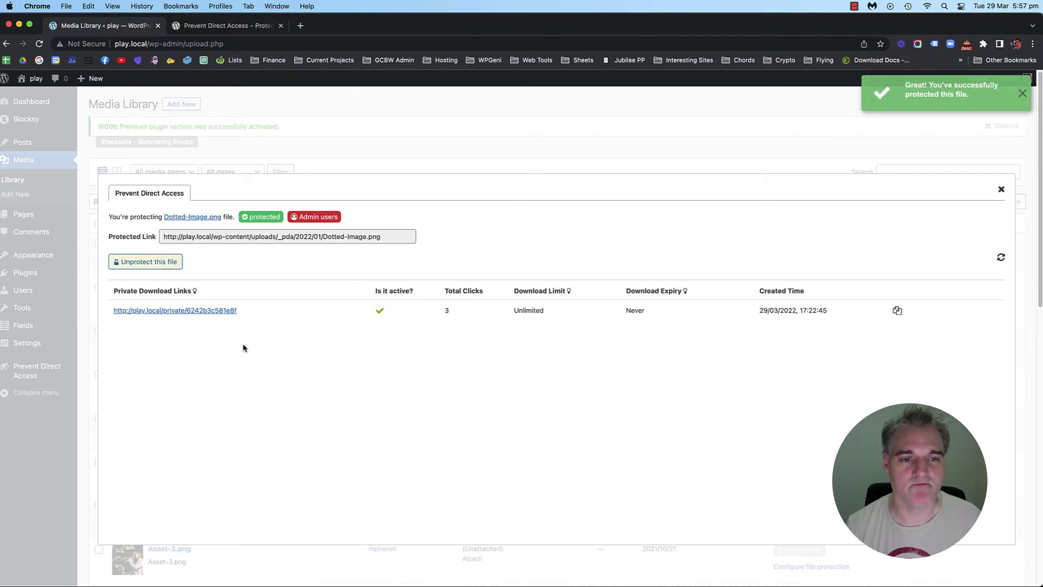
# Load the _pda protected link in a new tab, then close that tab.
pyautogui.tripleClick(281, 234)
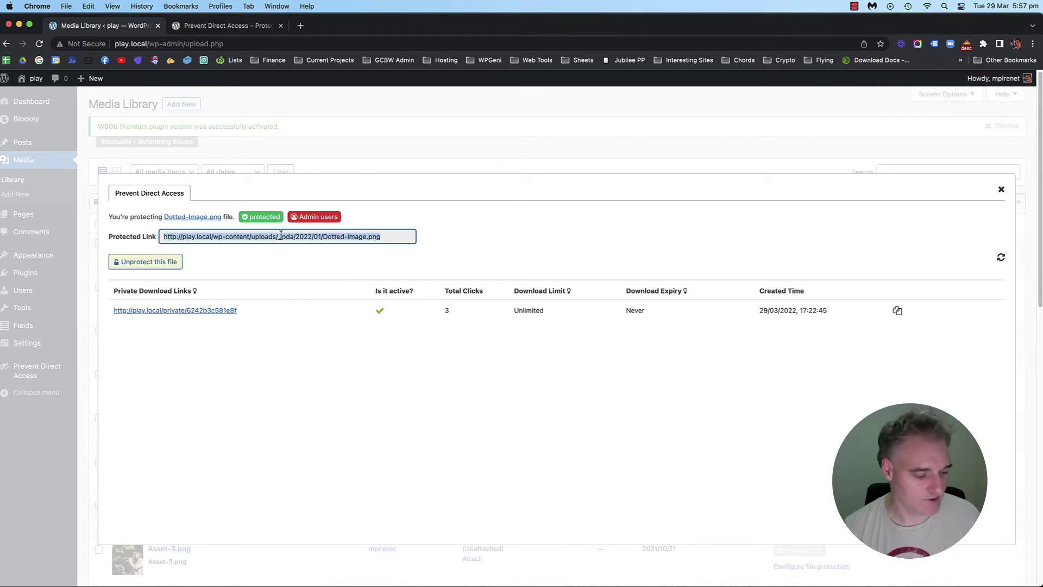
pyautogui.click(300, 26)
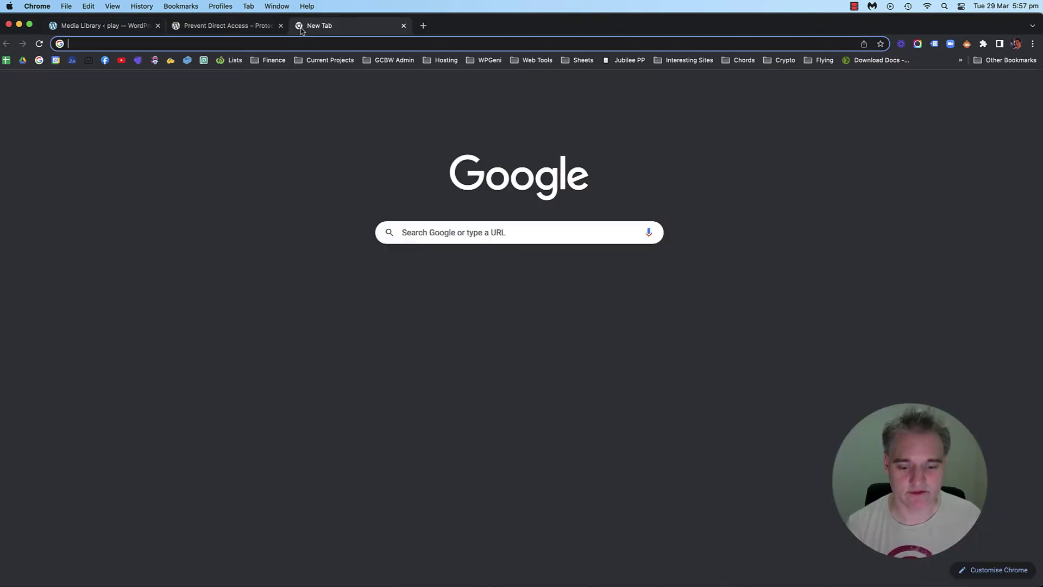
pyautogui.press('super+v')
pyautogui.press('Return')
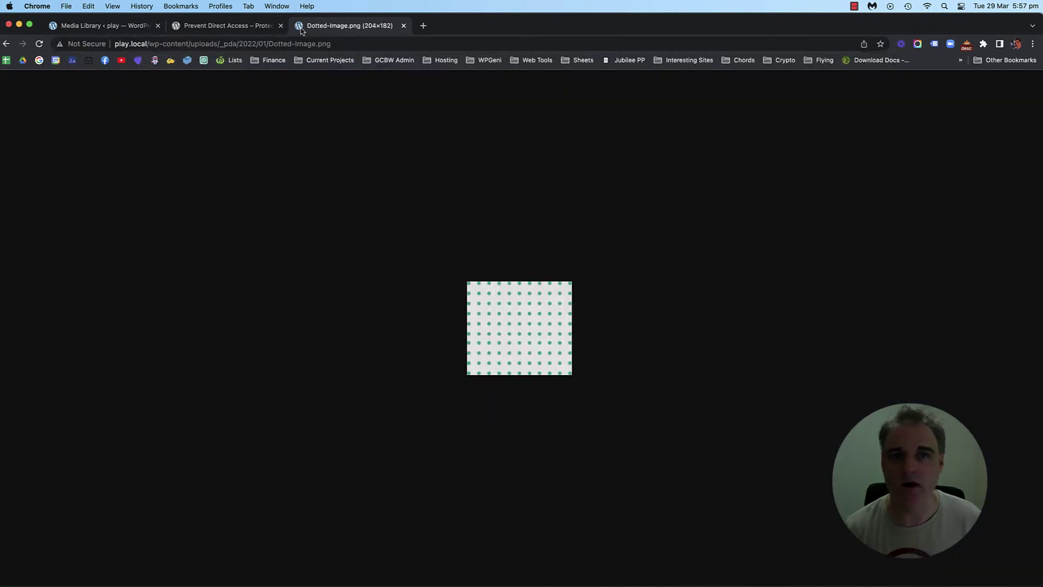
pyautogui.click(404, 26)
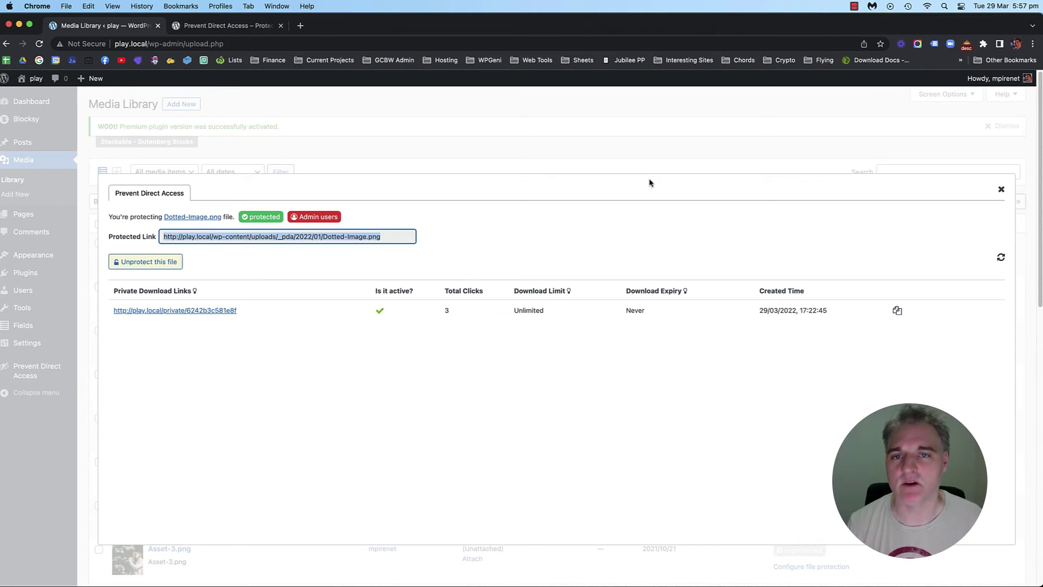
# Load the Dotted-Image.png URL in a new incognito window and confirm the 'page can't be found' 404.
pyautogui.click(1032, 43)
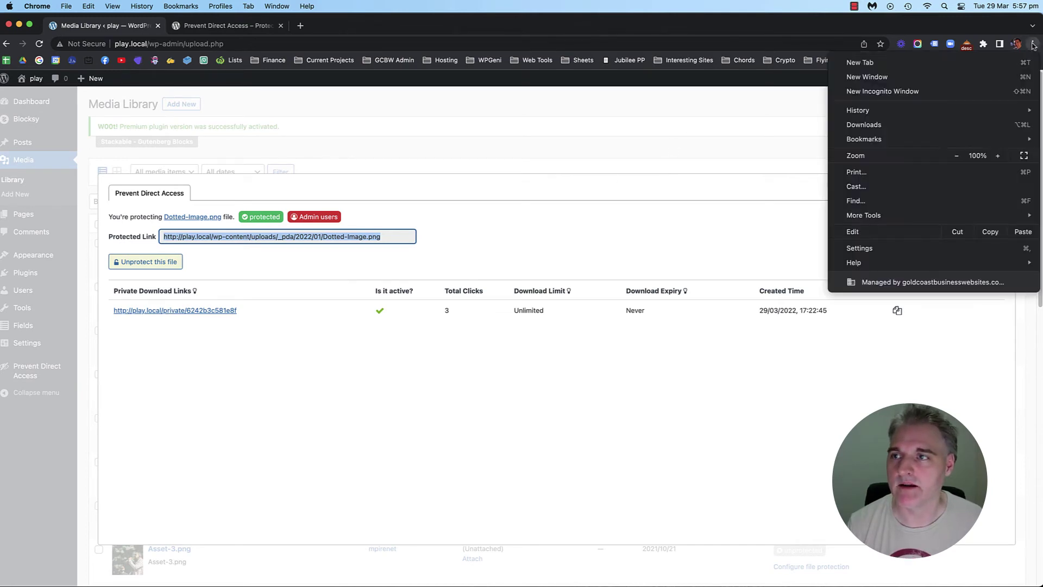
pyautogui.click(897, 91)
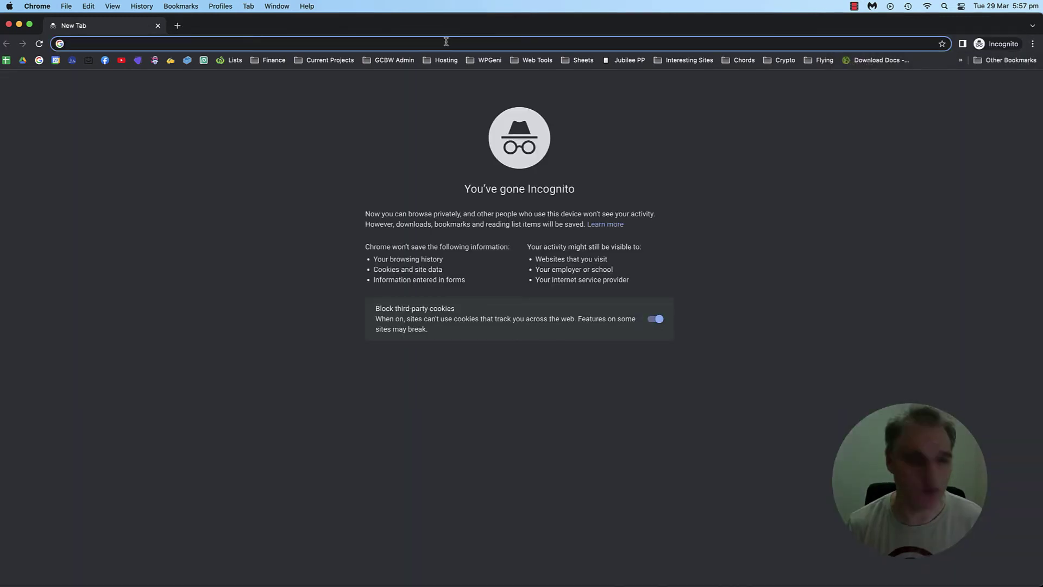
pyautogui.press('super+v')
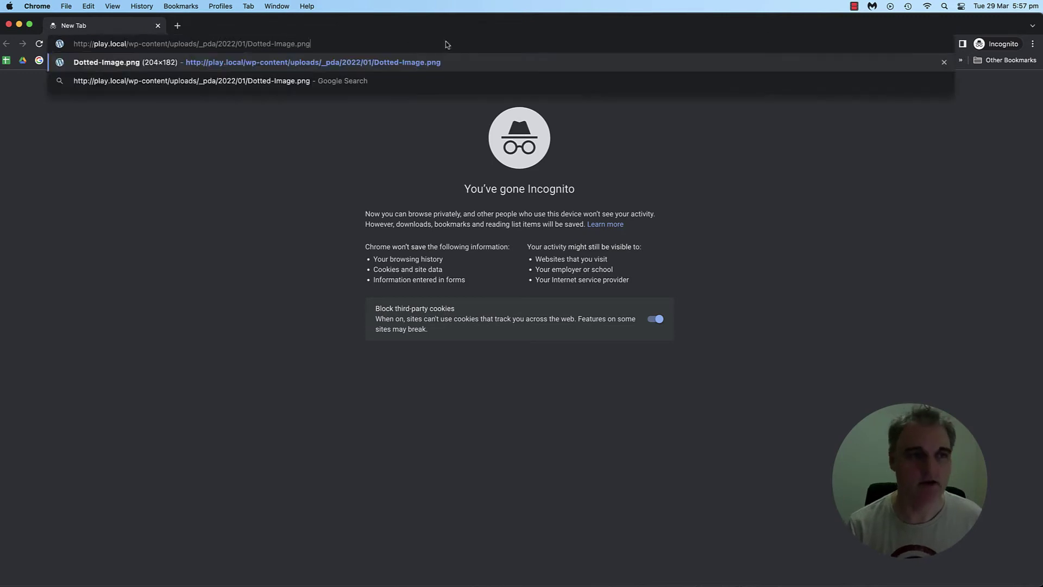
pyautogui.press('Return')
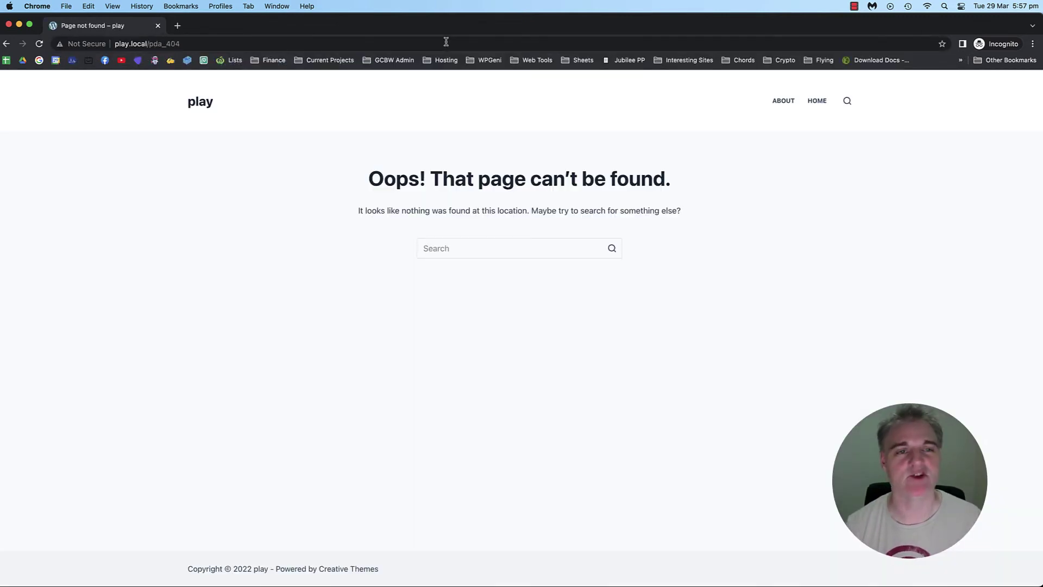
pyautogui.moveTo(685, 186); pyautogui.dragTo(375, 174)
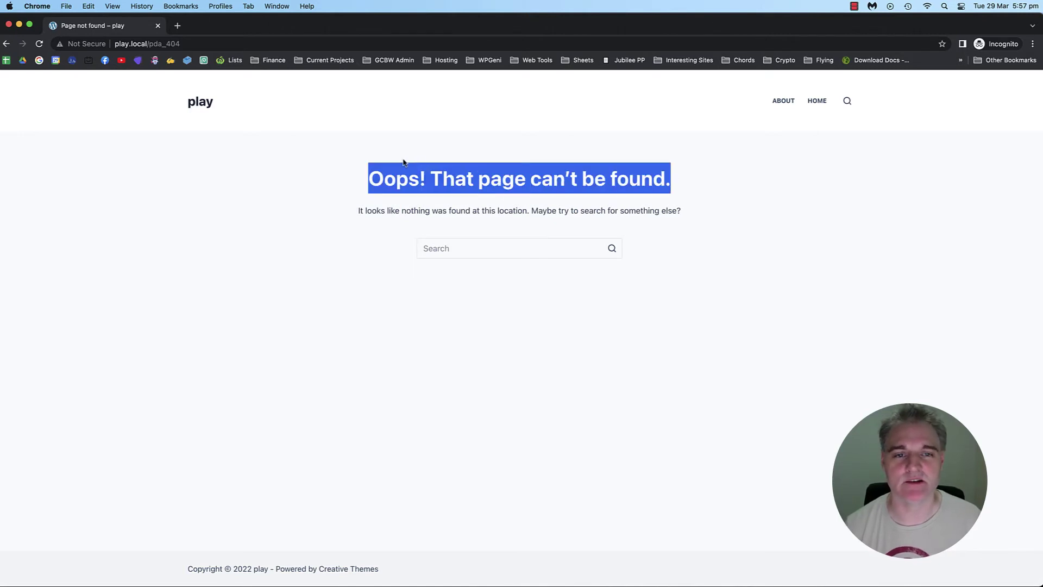
pyautogui.click(406, 165)
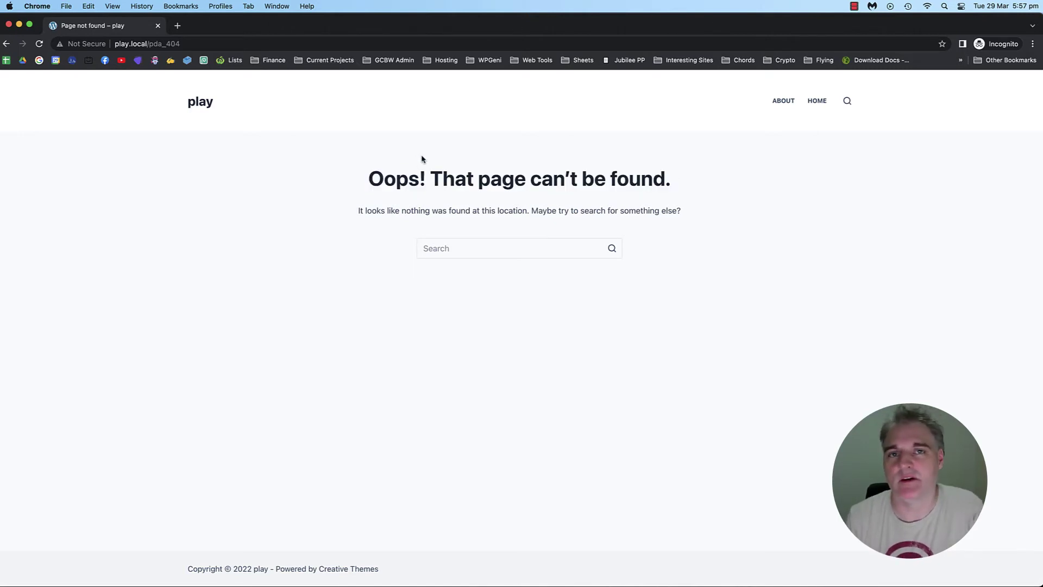
# Close the incognito window, unprotect Dotted-Image.png, and close the protection details.
pyautogui.click(9, 24)
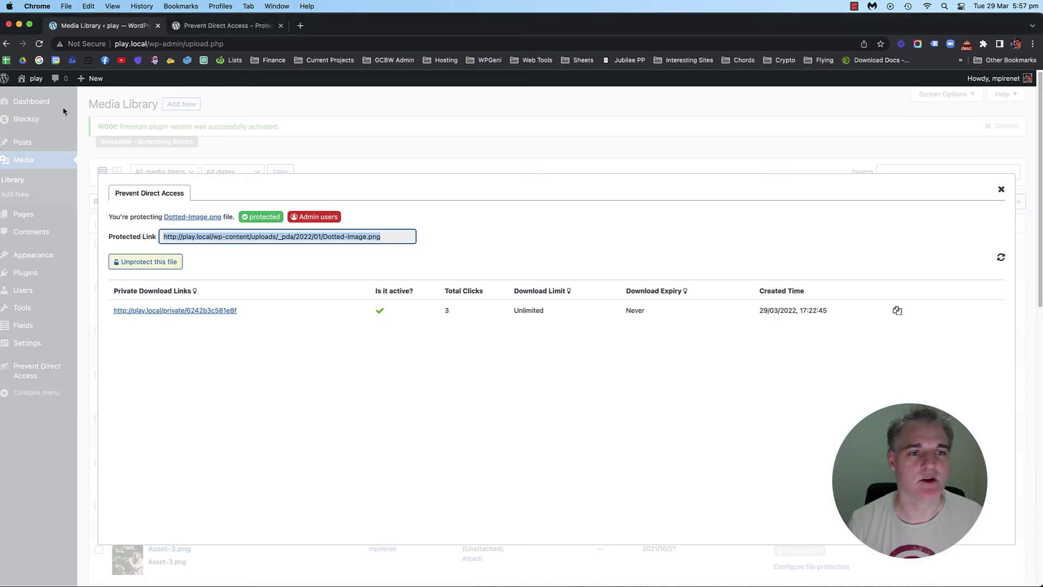
pyautogui.click(498, 183)
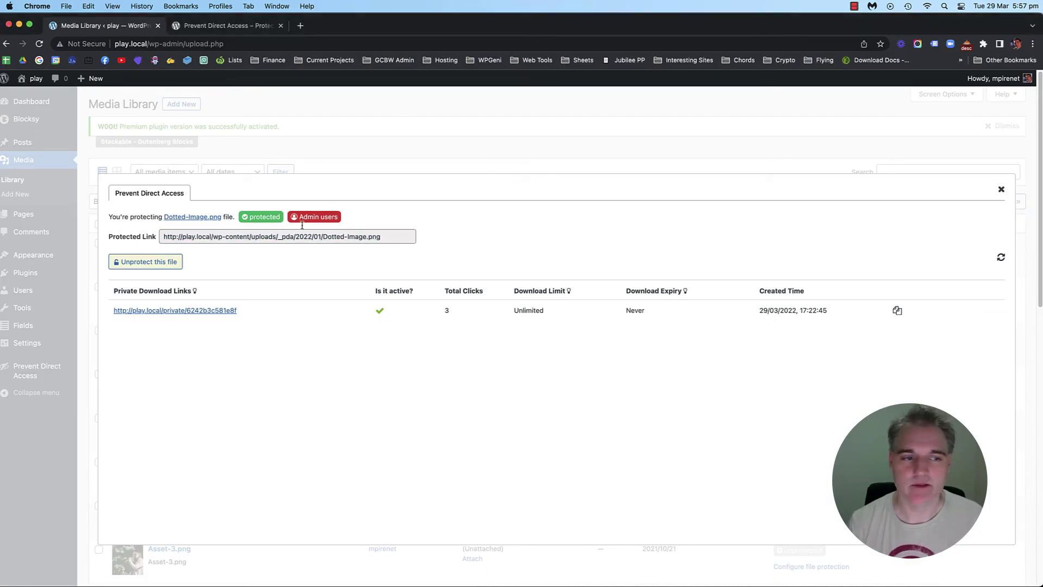
pyautogui.click(156, 262)
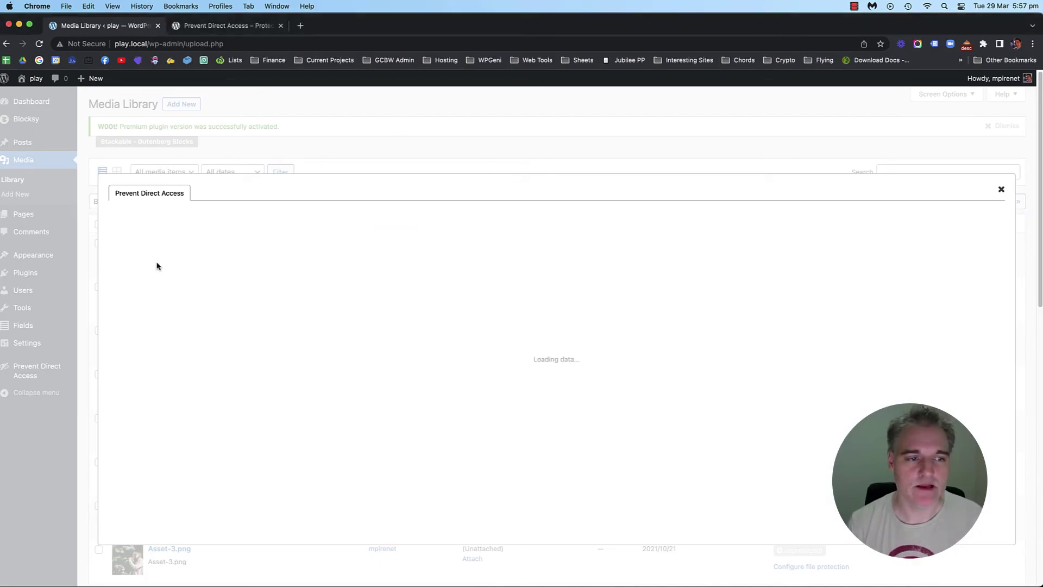
pyautogui.click(999, 190)
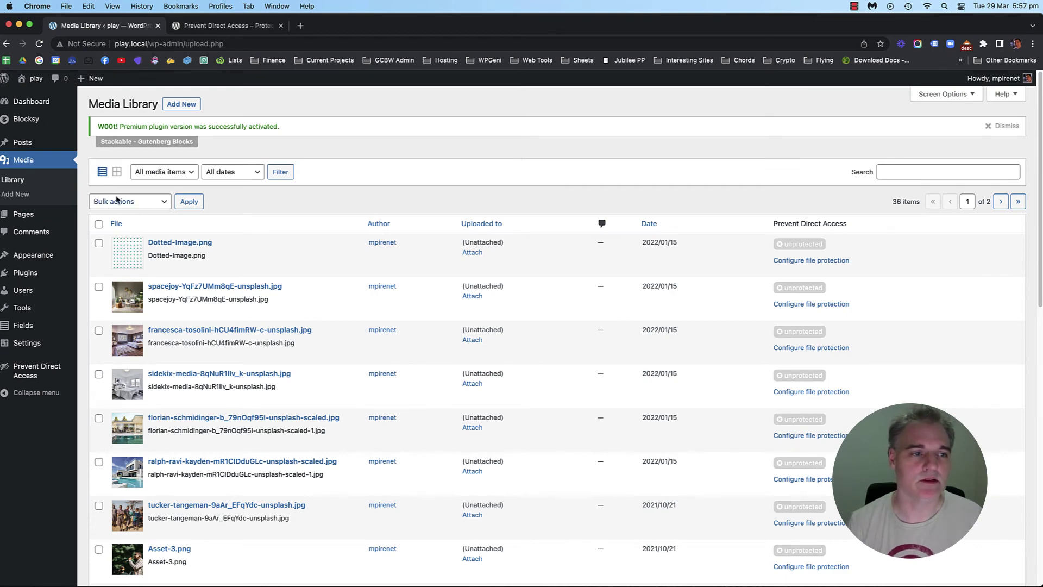
# In grid view, re-enable Protect this file in Dotted-Image.png's attachment details.
pyautogui.click(117, 172)
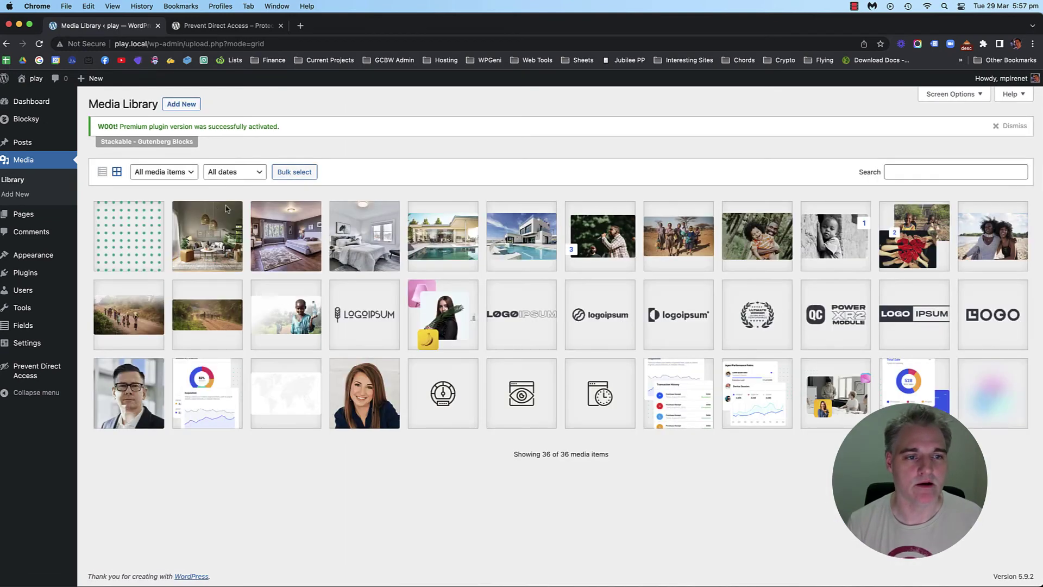
pyautogui.click(126, 245)
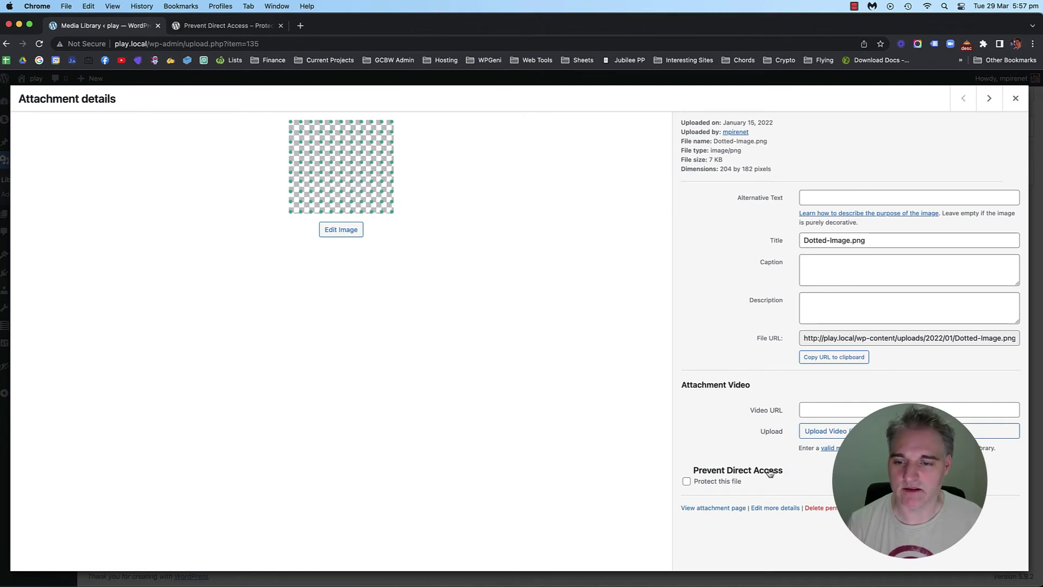
pyautogui.click(706, 483)
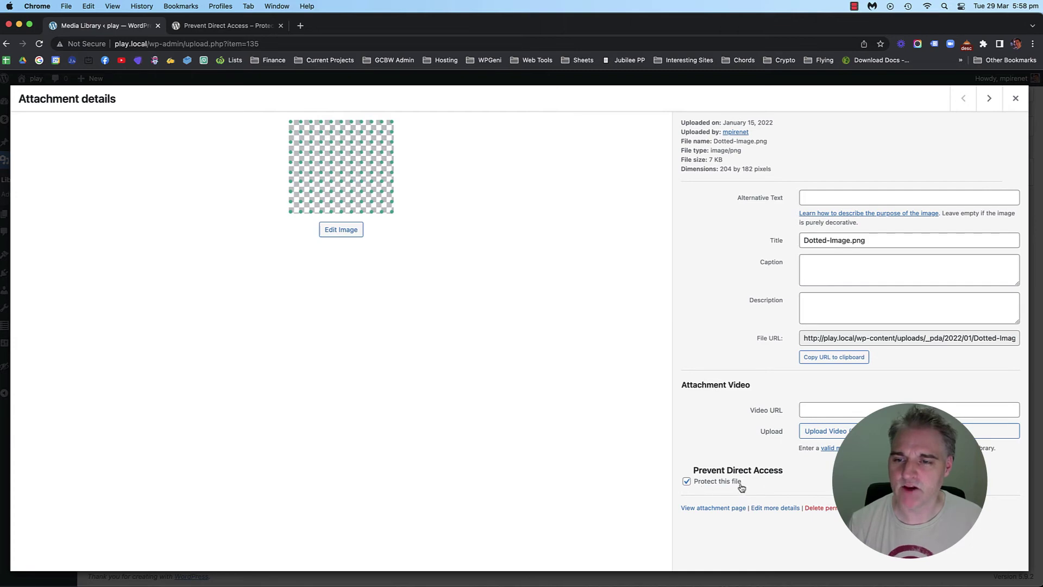
pyautogui.click(1016, 99)
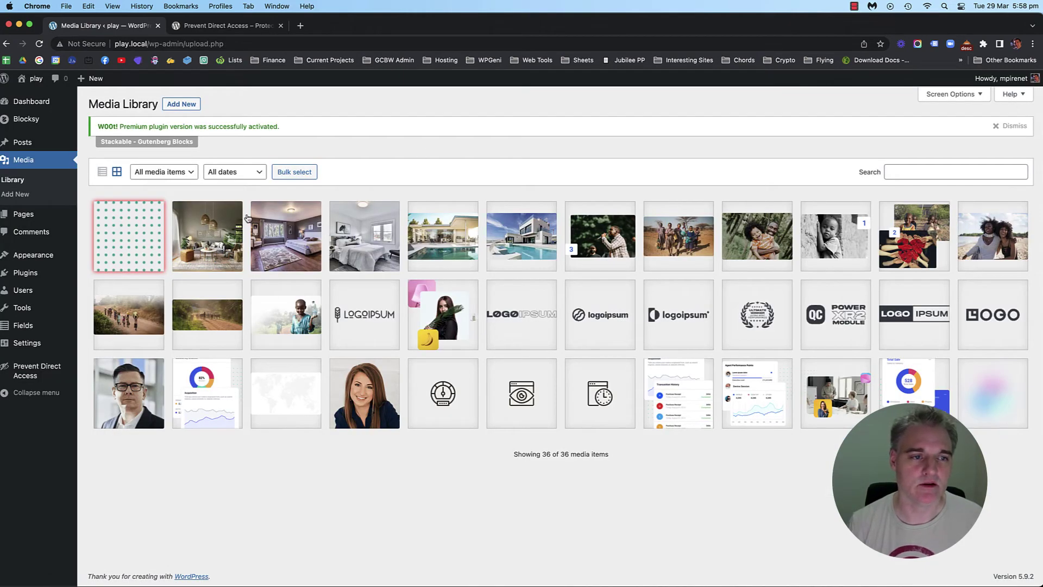
pyautogui.click(222, 246)
pyautogui.click(1016, 99)
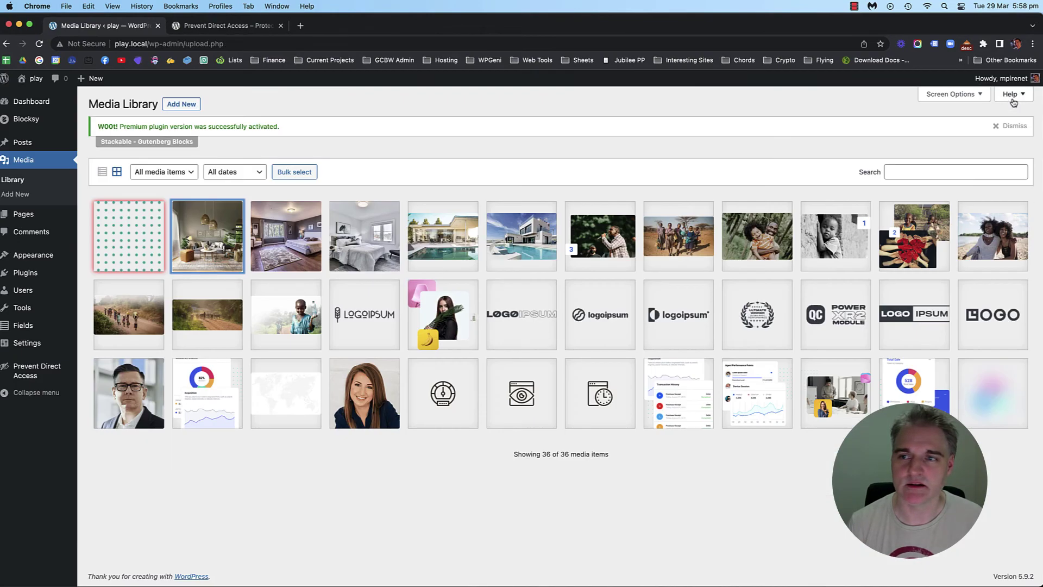
pyautogui.click(133, 238)
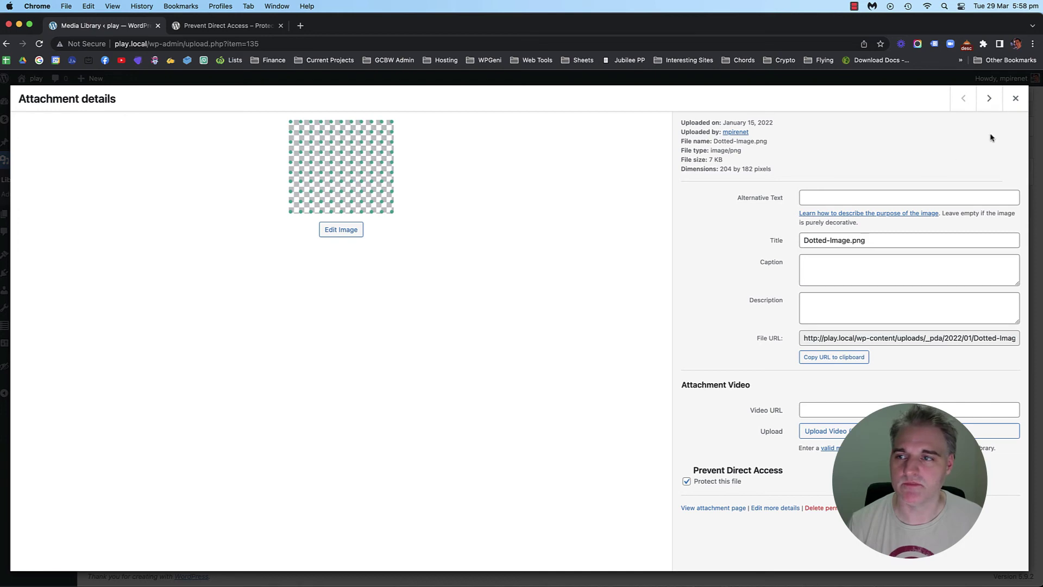
pyautogui.click(1016, 99)
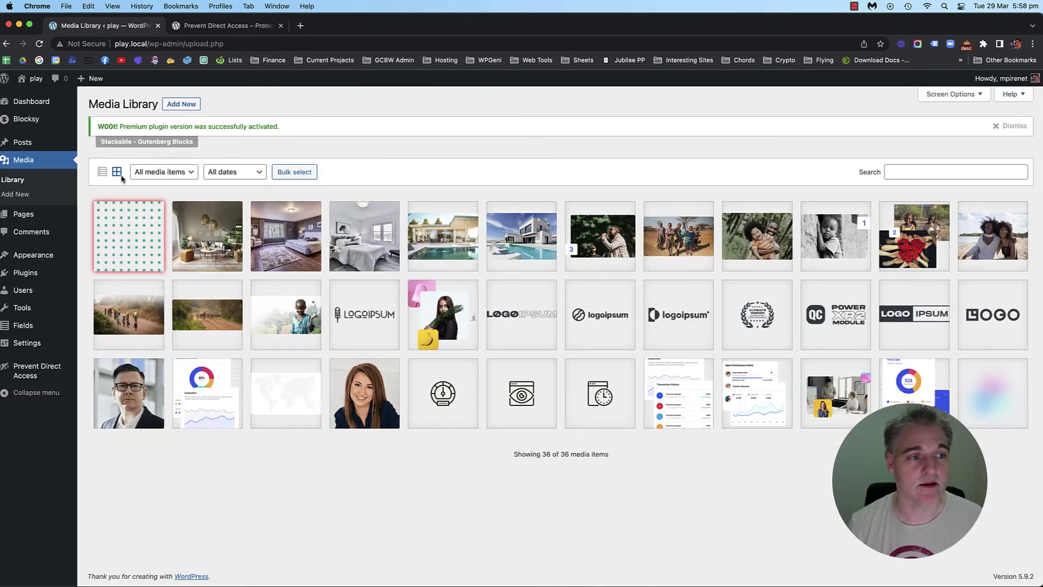
# Switch to list view and copy Dotted-Image.png's private download link from its file protection settings.
pyautogui.click(102, 174)
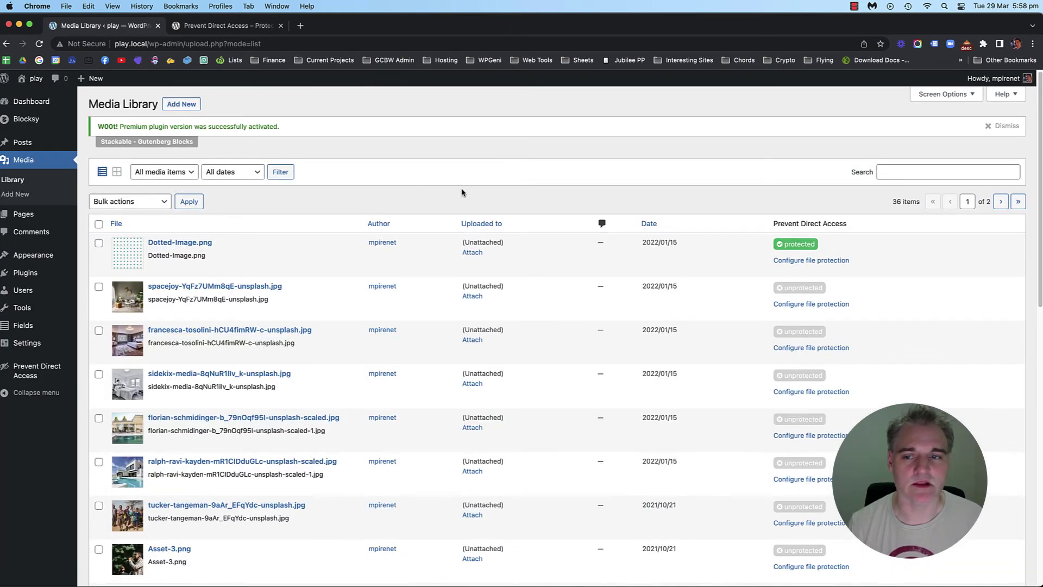
pyautogui.click(825, 262)
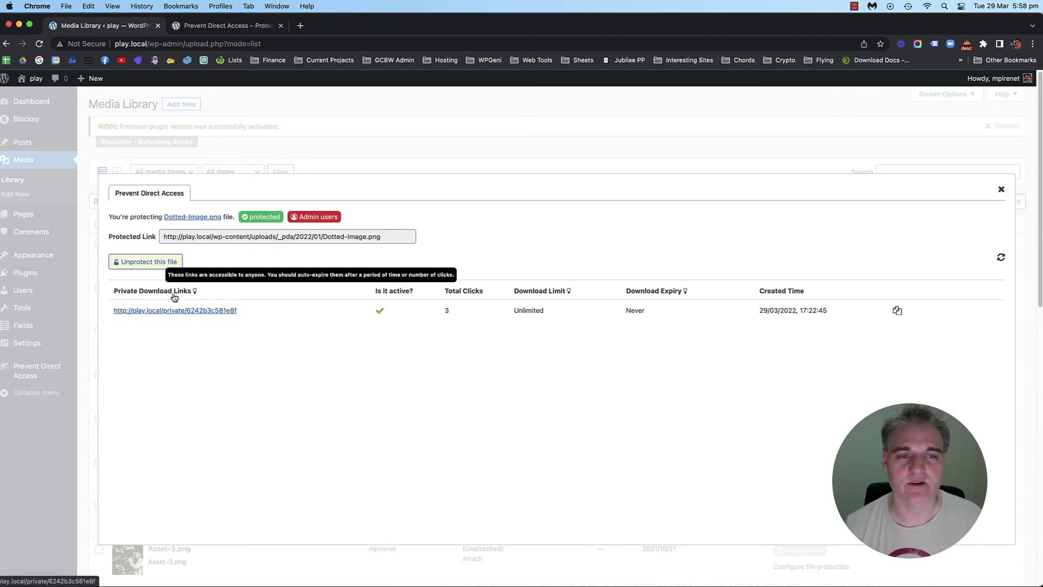
pyautogui.click(897, 311)
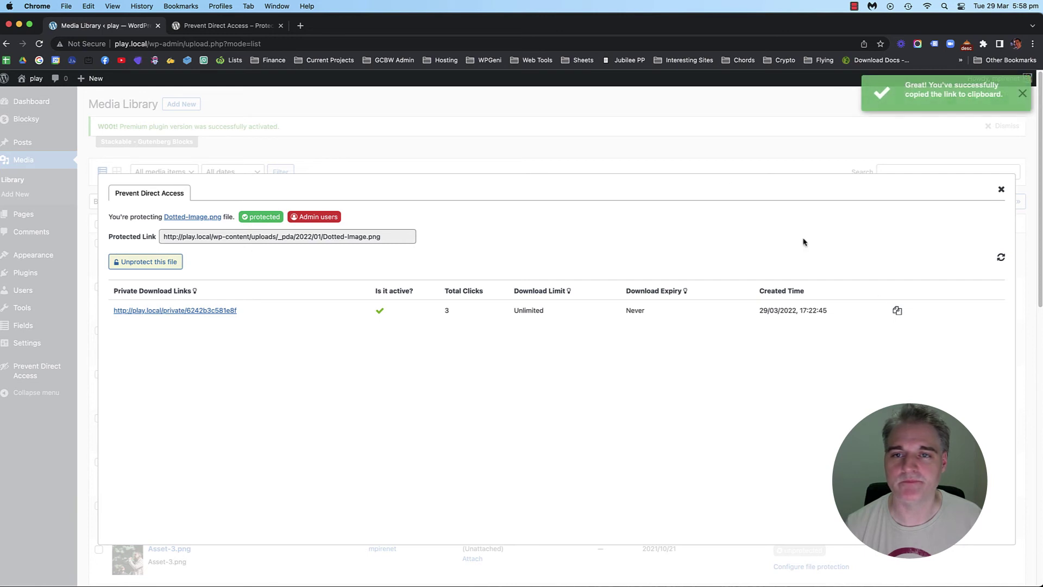
# Load the private download link in an incognito window, confirm the dotted image shows, then close it.
pyautogui.click(1033, 44)
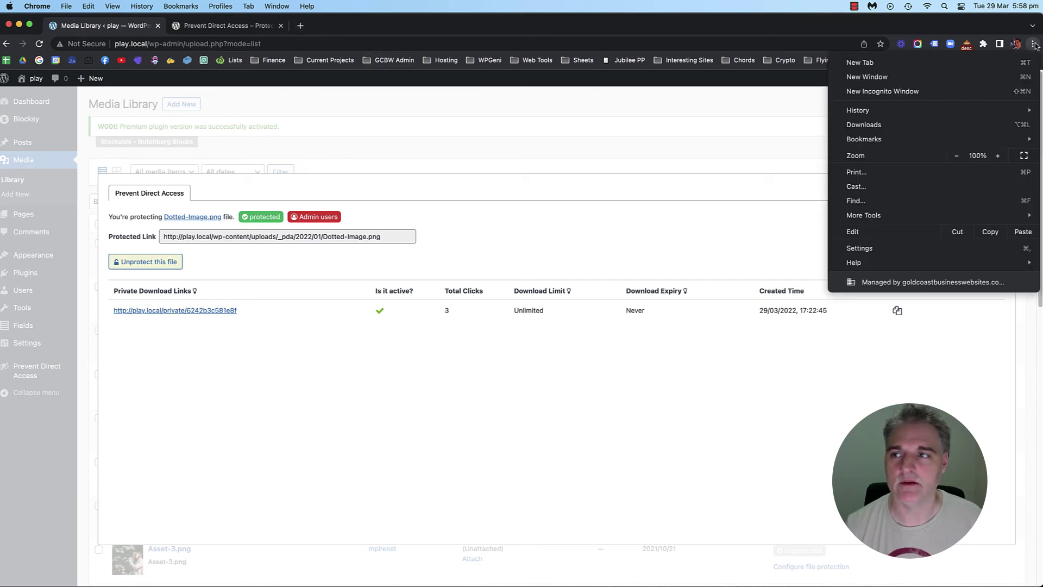
pyautogui.click(920, 90)
pyautogui.press('super+v')
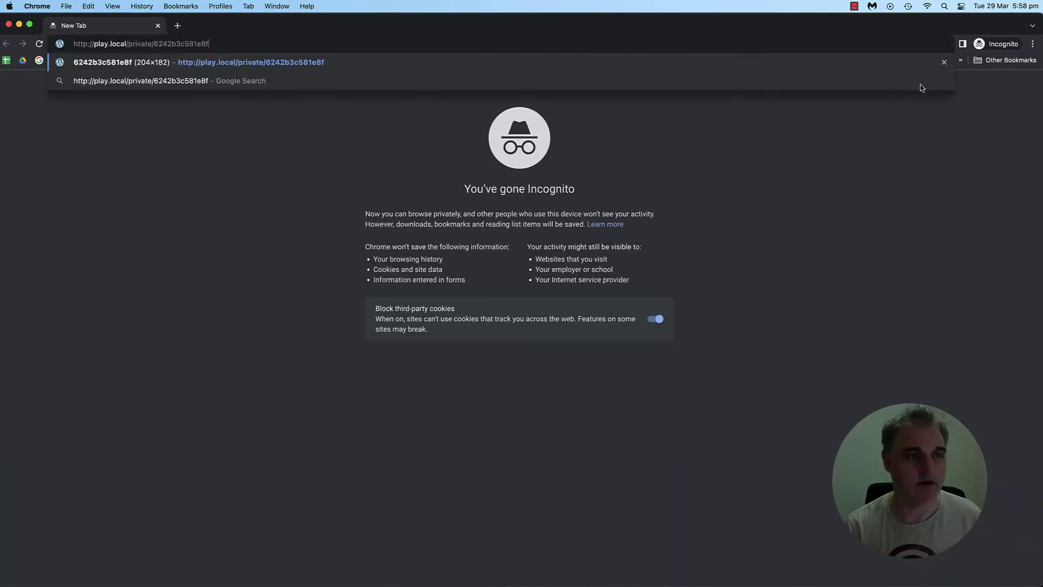
pyautogui.press('Return')
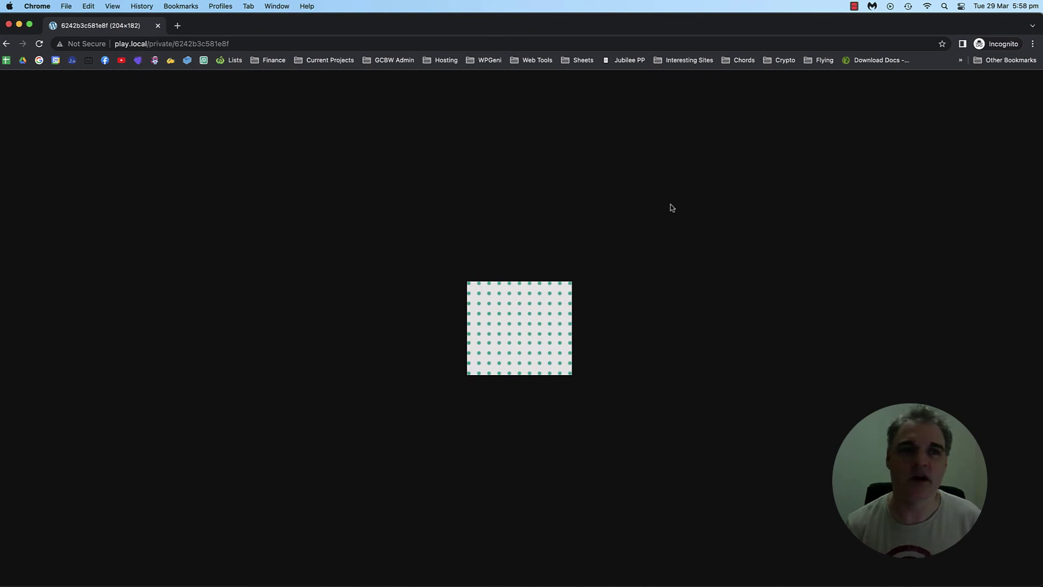
pyautogui.doubleClick(248, 43)
pyautogui.click(210, 44)
pyautogui.click(272, 44)
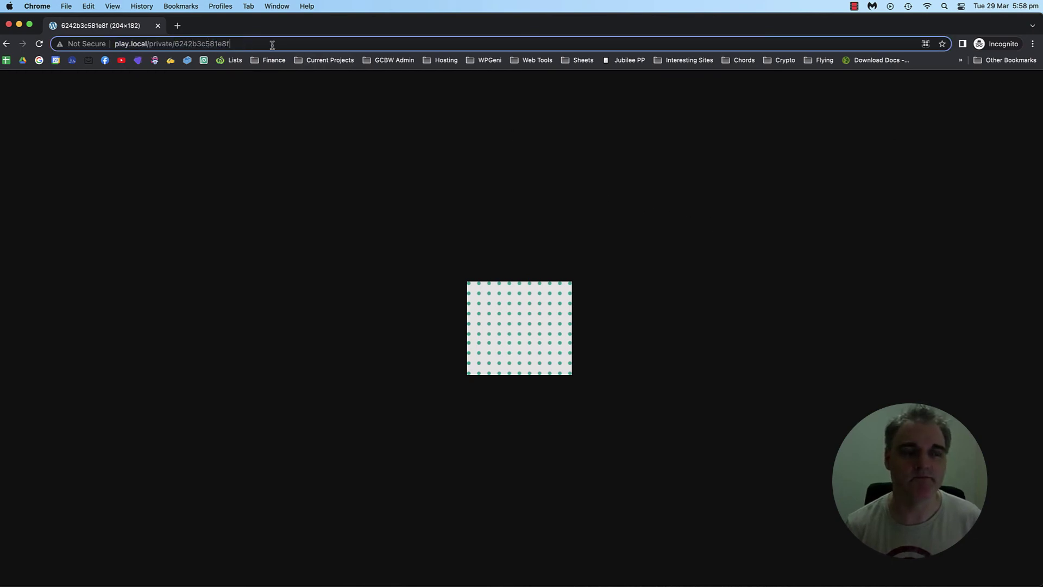
pyautogui.doubleClick(176, 42)
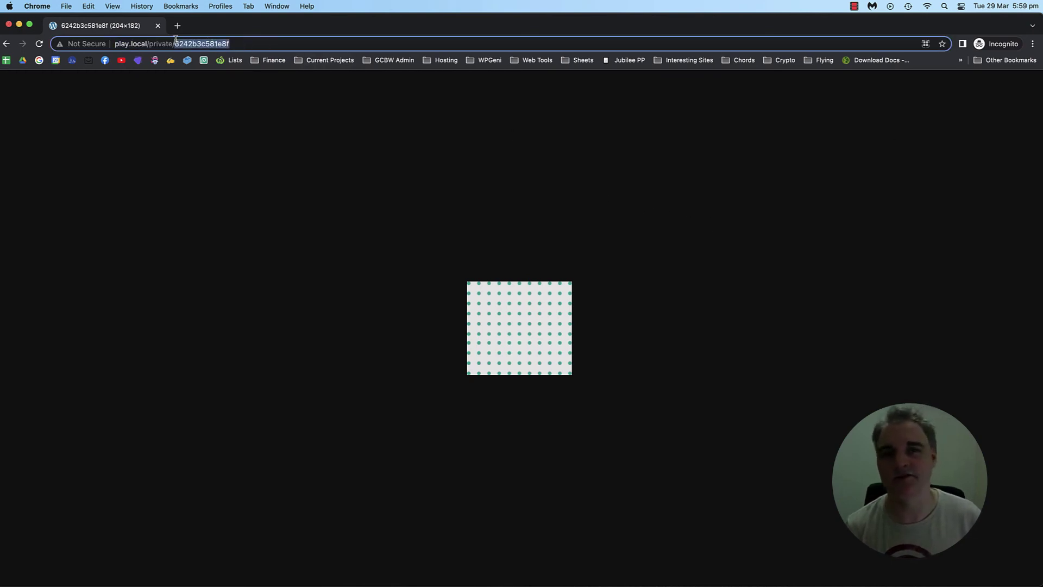
pyautogui.press('super+a')
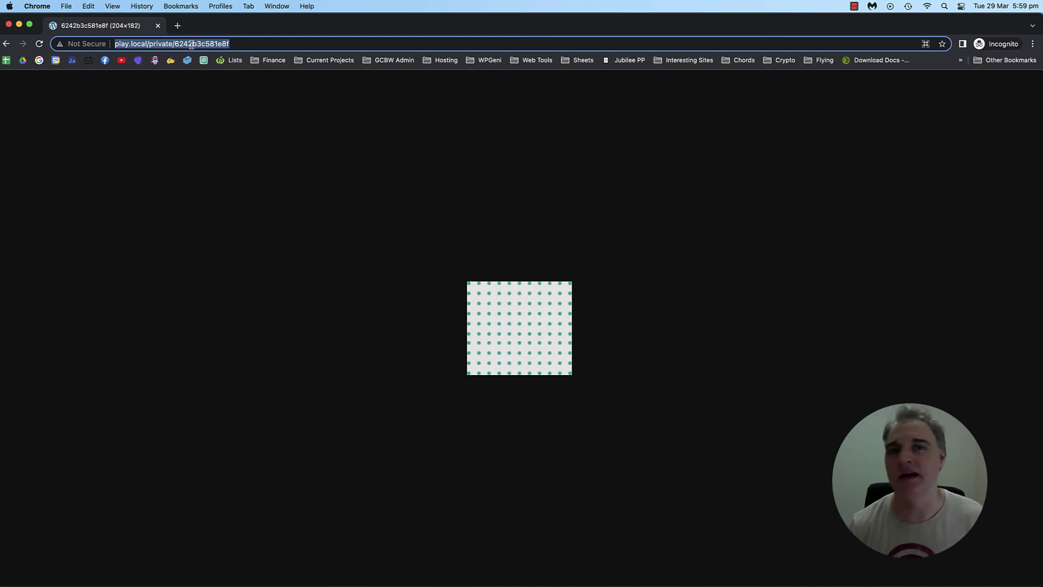
pyautogui.click(8, 24)
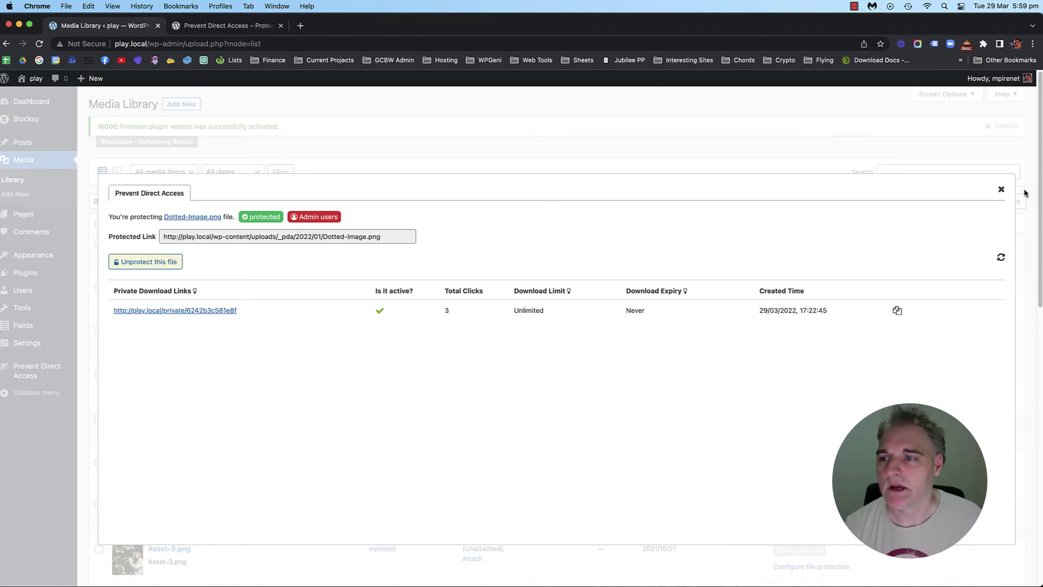
# Close the Prevent Direct Access details for Dotted-Image.png, back to the Media Library list.
pyautogui.click(1002, 189)
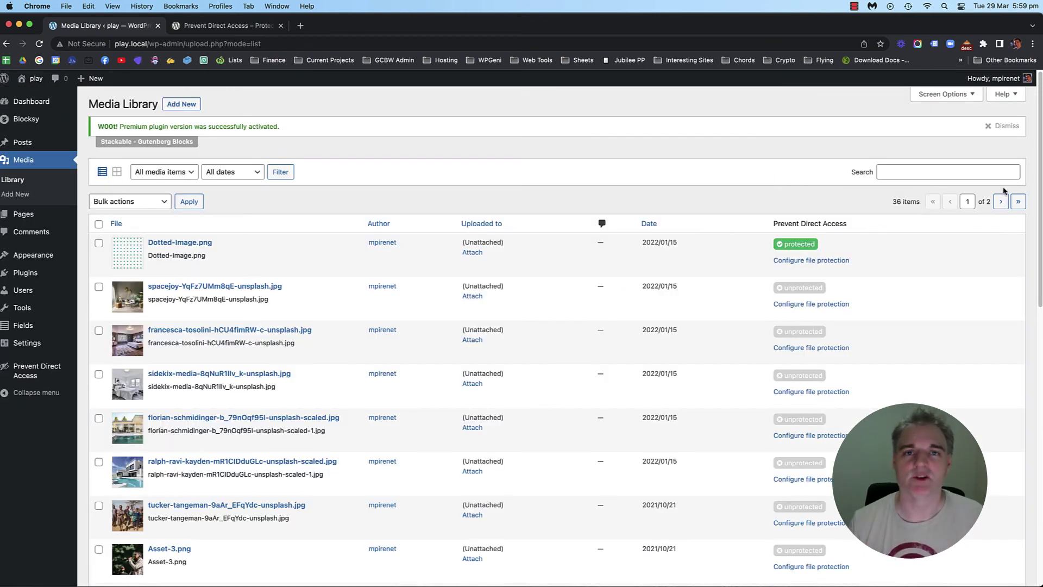